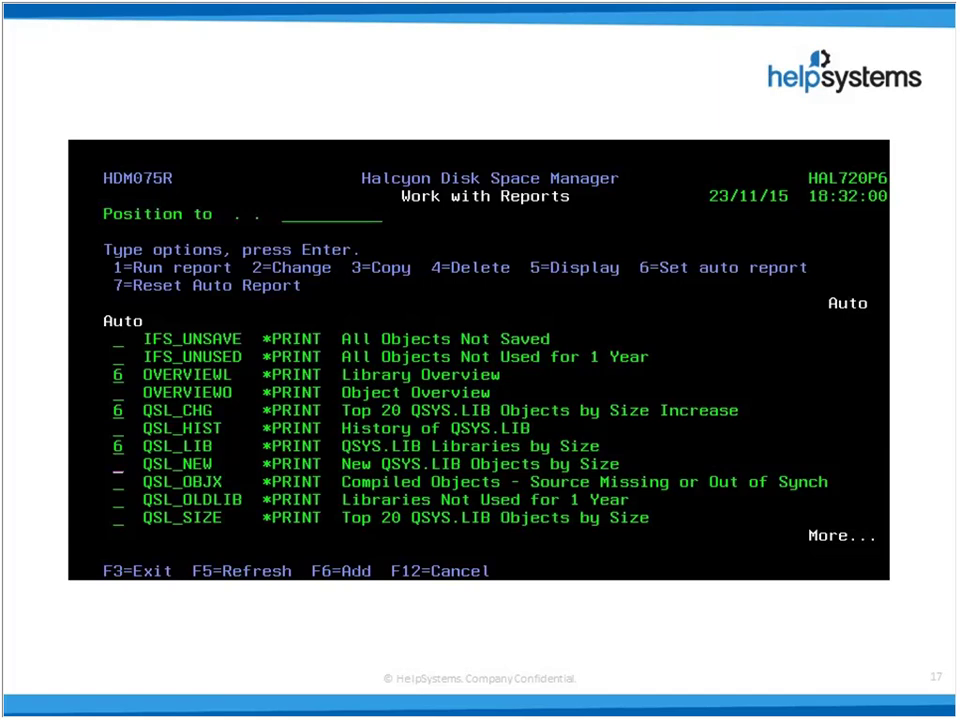
{"action": "key", "text": "Right"}
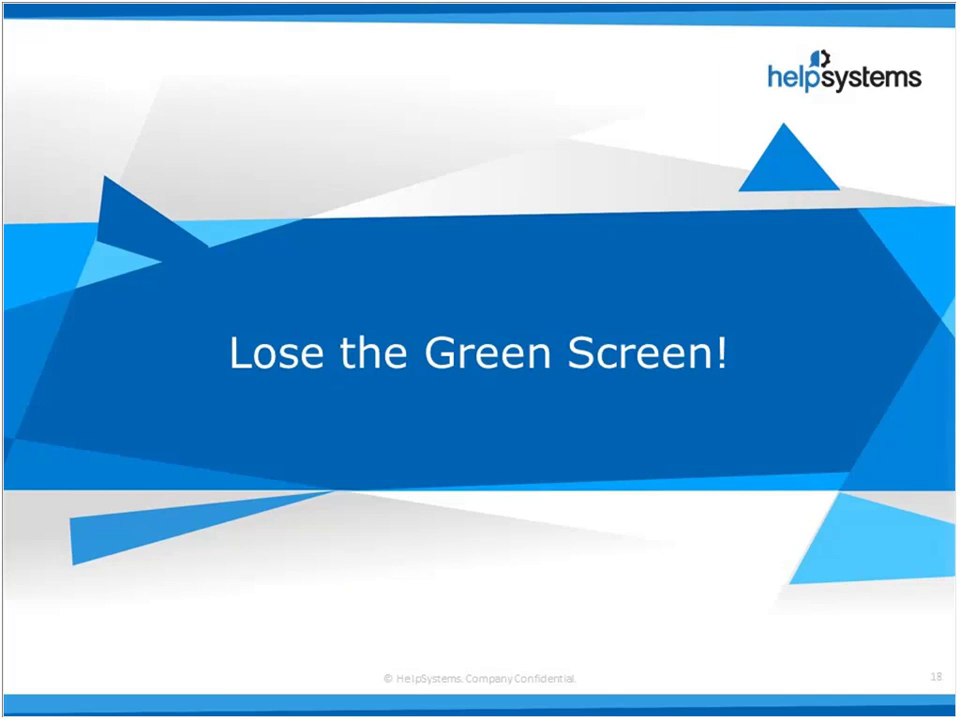
{"action": "key", "text": "Right"}
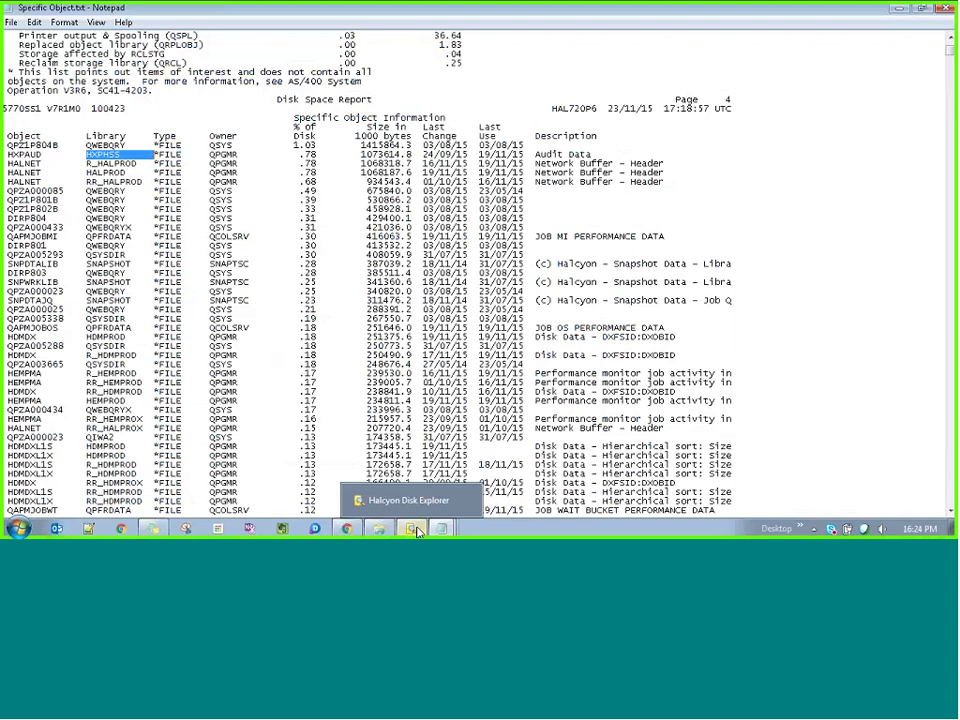
Switch to Halcyon Disk Explorer and expand the systems HAL525P3, HAL720P1, HAL720P2 and HAL720P6 to list their storage pools
{"action": "left_click", "coordinate": [414, 529]}
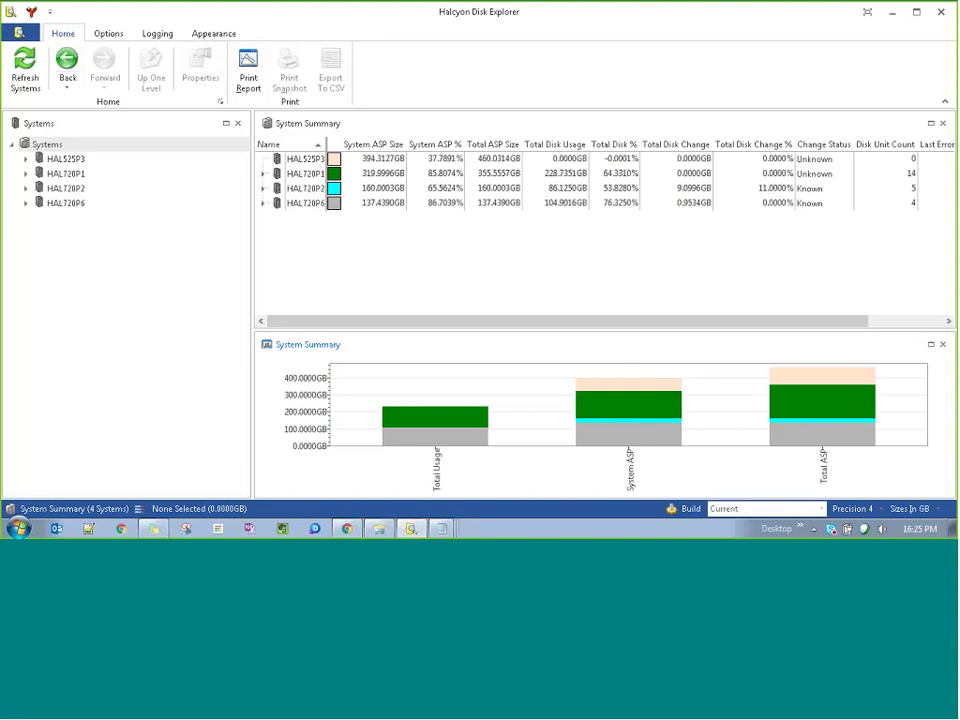
{"action": "left_click", "coordinate": [26, 159]}
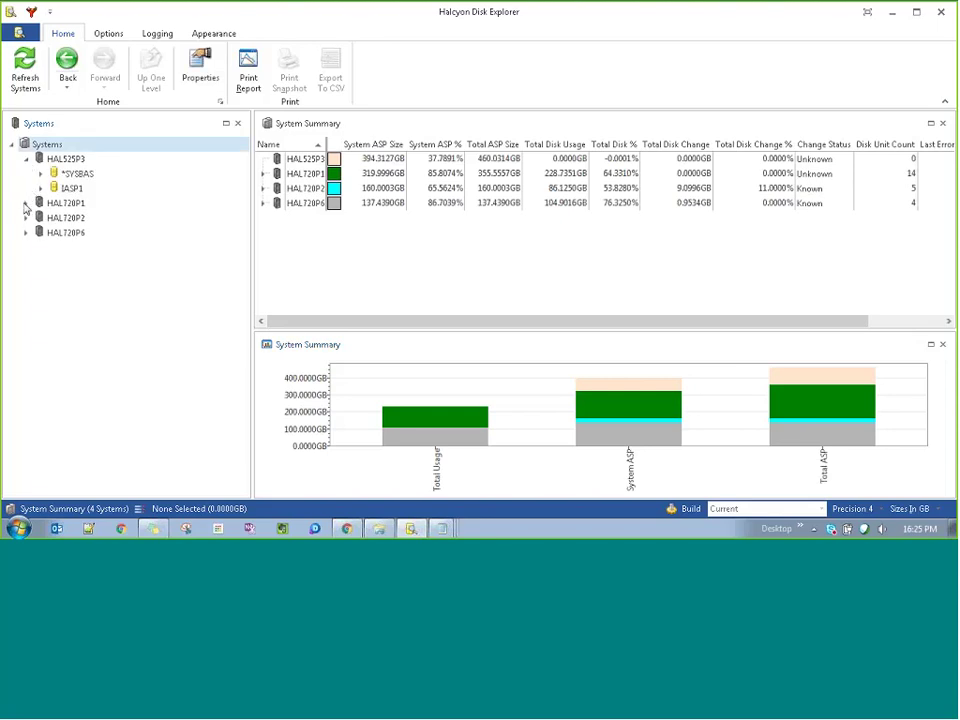
{"action": "left_click", "coordinate": [26, 203]}
{"action": "left_click", "coordinate": [26, 261]}
{"action": "left_click", "coordinate": [26, 291]}
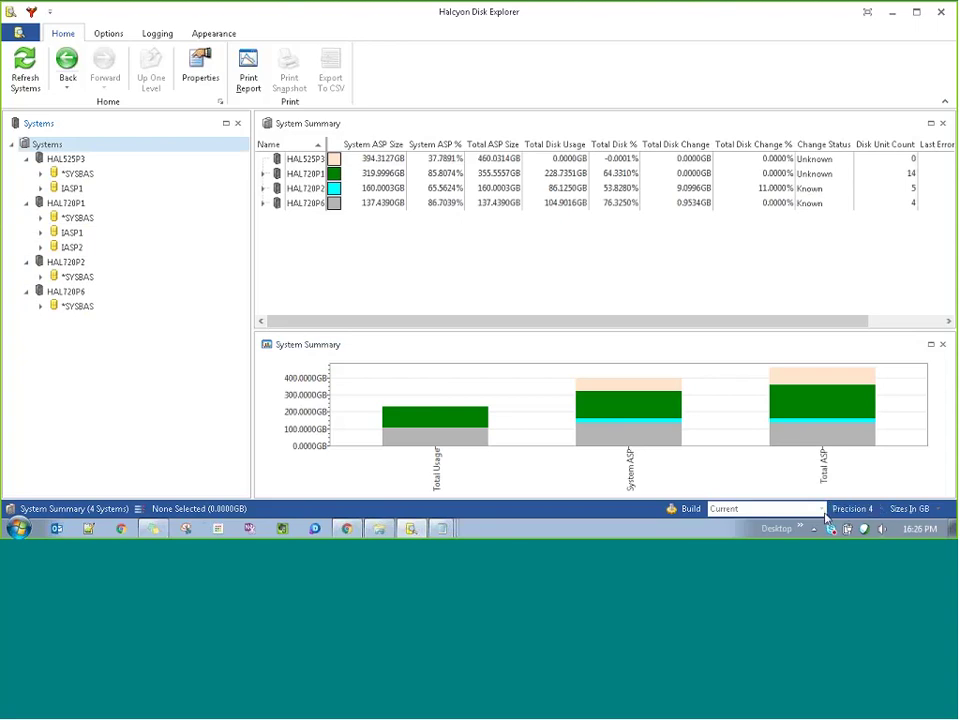
Open system HAL720P6 and look through its available builds, from the newest to the oldest
{"action": "left_click", "coordinate": [85, 294]}
{"action": "left_click", "coordinate": [821, 509]}
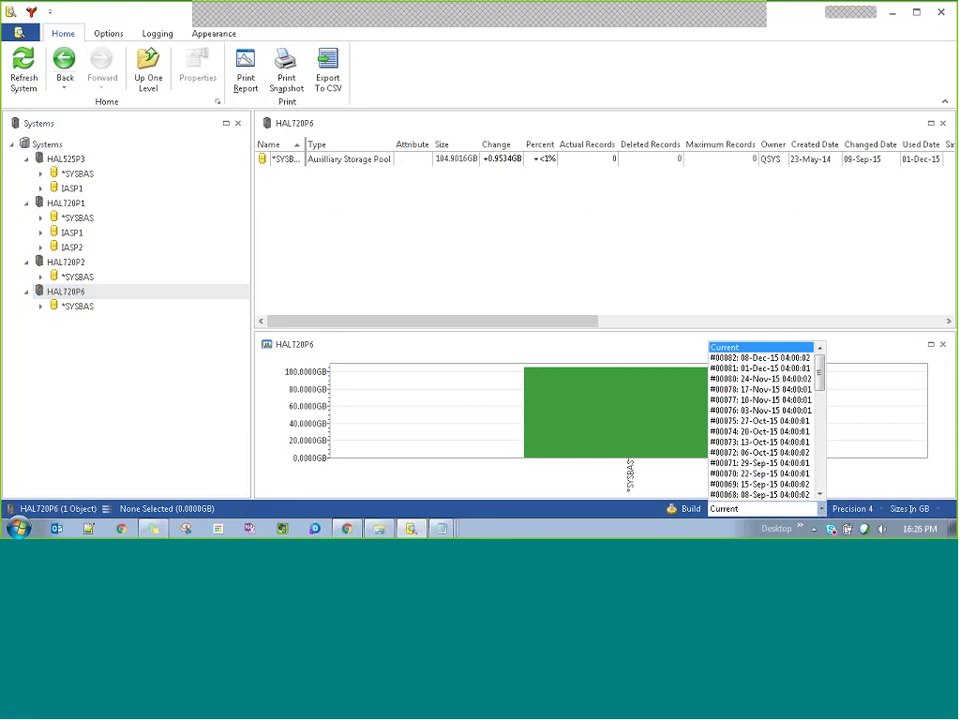
{"action": "left_click_drag", "start_coordinate": [823, 375], "coordinate": [826, 496]}
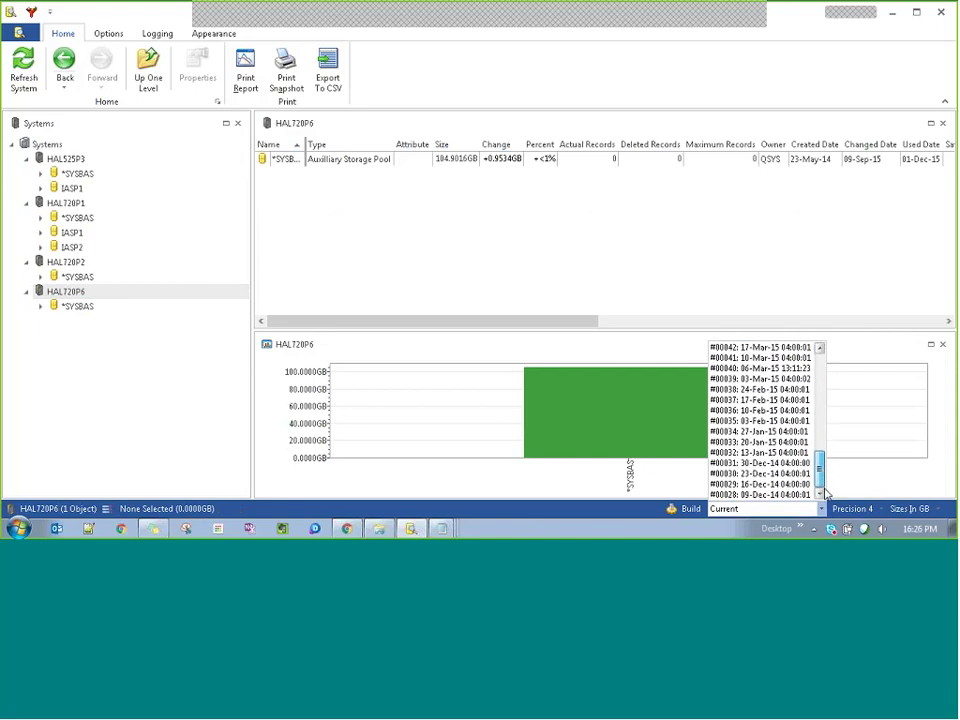
{"action": "left_click_drag", "start_coordinate": [826, 492], "coordinate": [822, 371]}
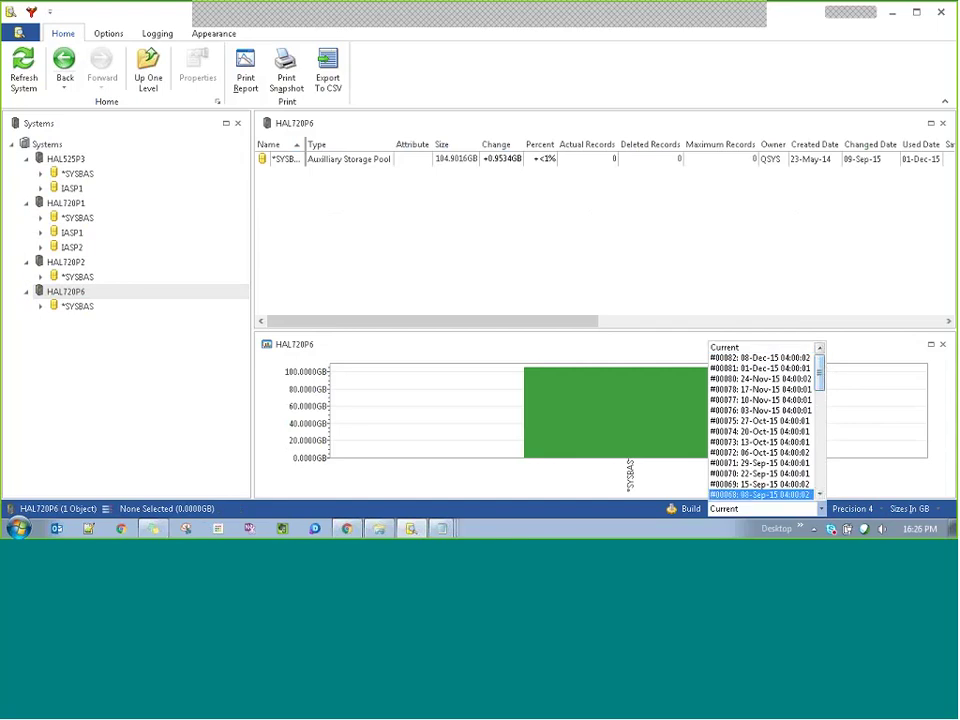
Expand *SYSBAS and its *ARCHIVE group under HAL720P6, and open *ARCHIVE to list and chart its libraries
{"action": "left_click", "coordinate": [63, 312]}
{"action": "left_click", "coordinate": [41, 306]}
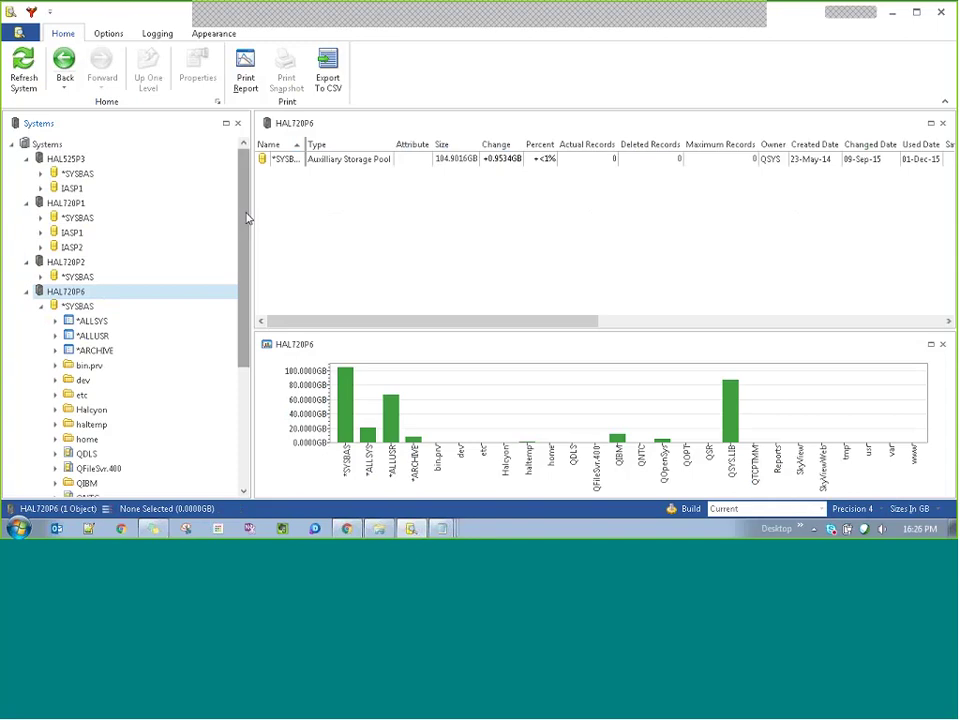
{"action": "scroll", "coordinate": [247, 218], "scroll_direction": "down", "scroll_amount": 1}
{"action": "left_click_drag", "start_coordinate": [247, 218], "coordinate": [246, 246]}
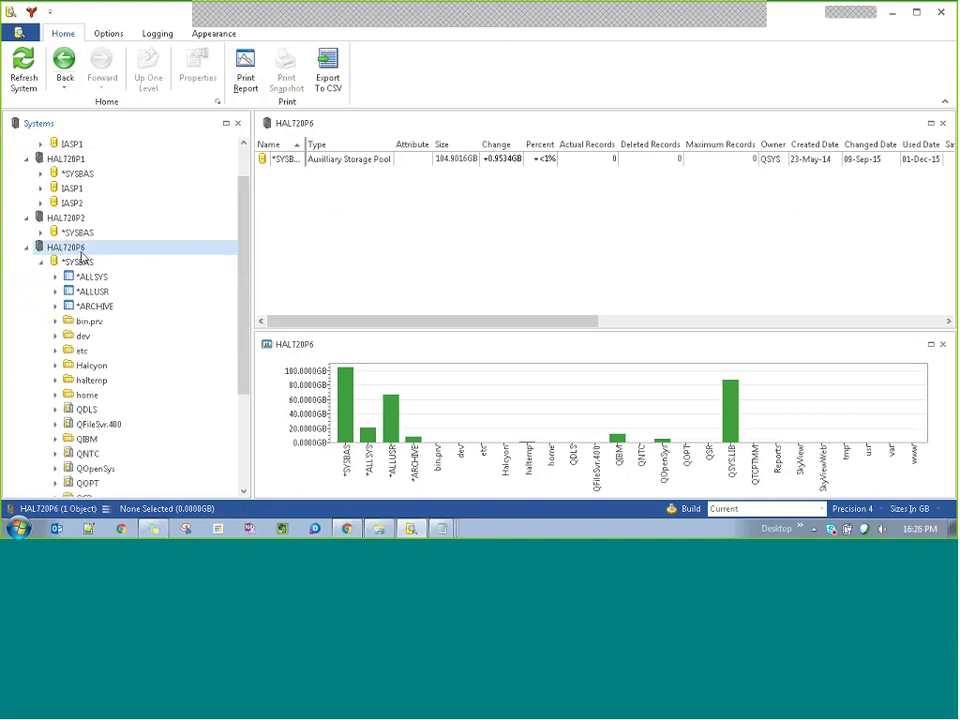
{"action": "left_click", "coordinate": [55, 306]}
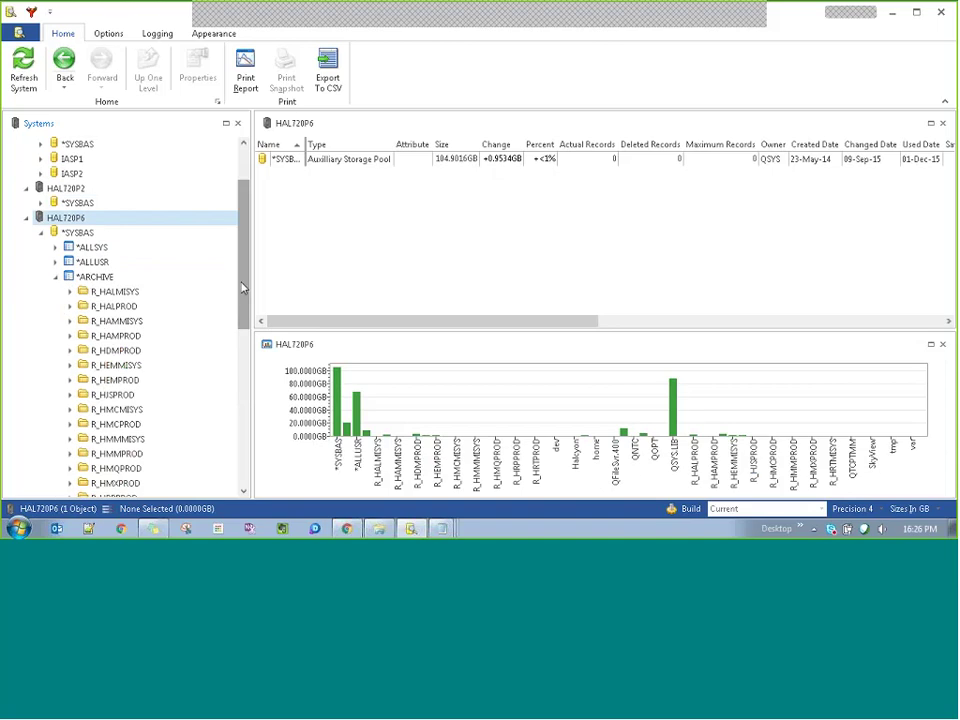
{"action": "left_click_drag", "start_coordinate": [241, 246], "coordinate": [245, 278]}
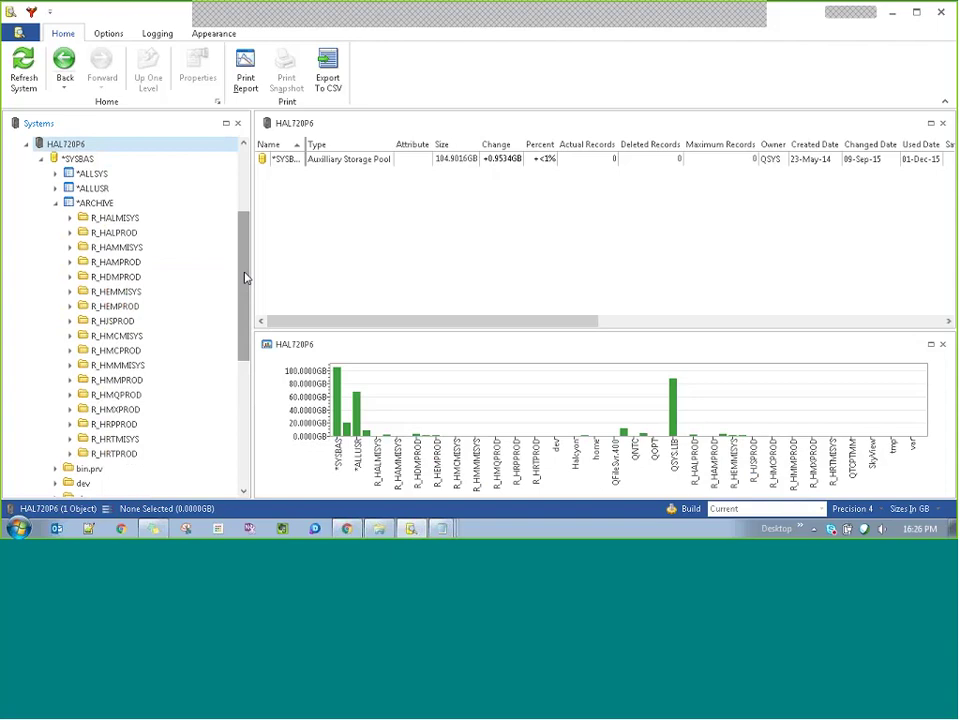
{"action": "left_click", "coordinate": [100, 205]}
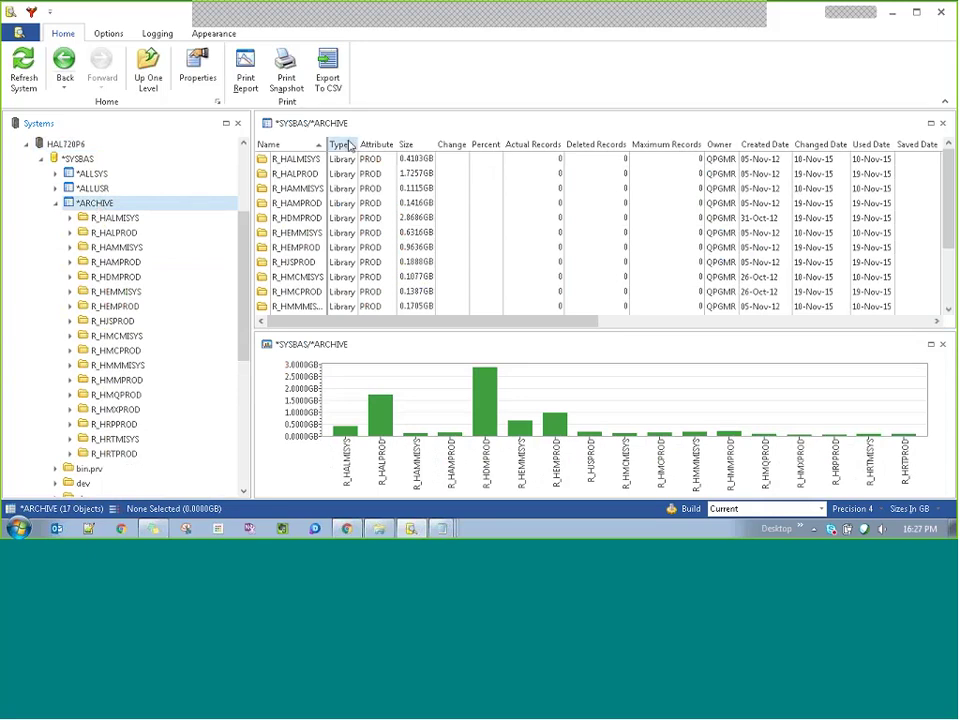
Display sizes in megabytes and preview a portrait print snapshot of *ARCHIVE with both chart and table, closing the preview
{"action": "left_click", "coordinate": [910, 508]}
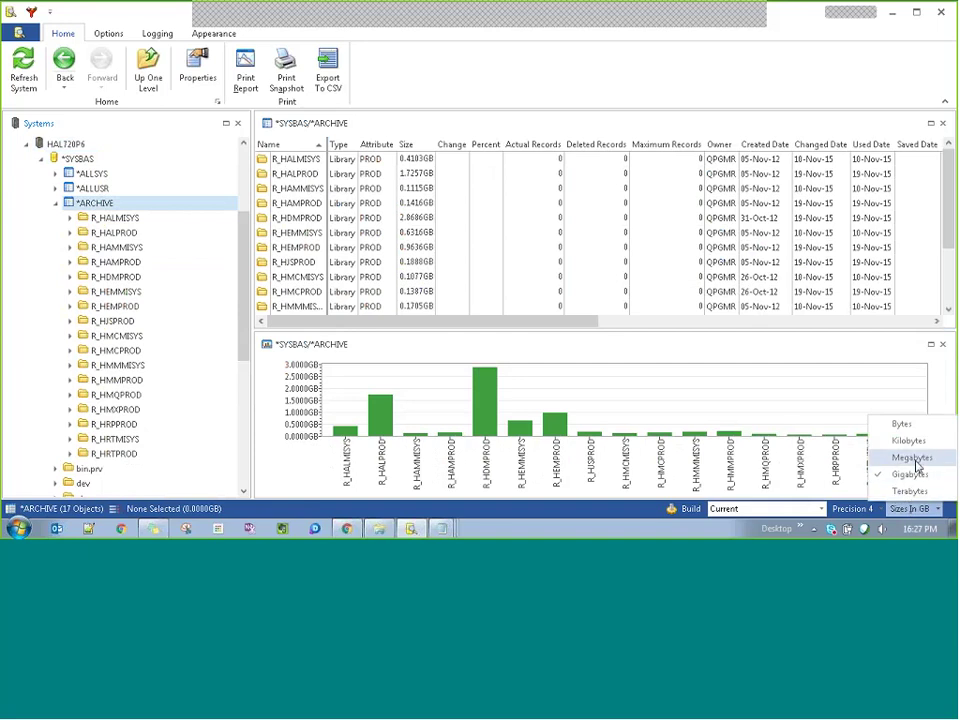
{"action": "left_click", "coordinate": [914, 457]}
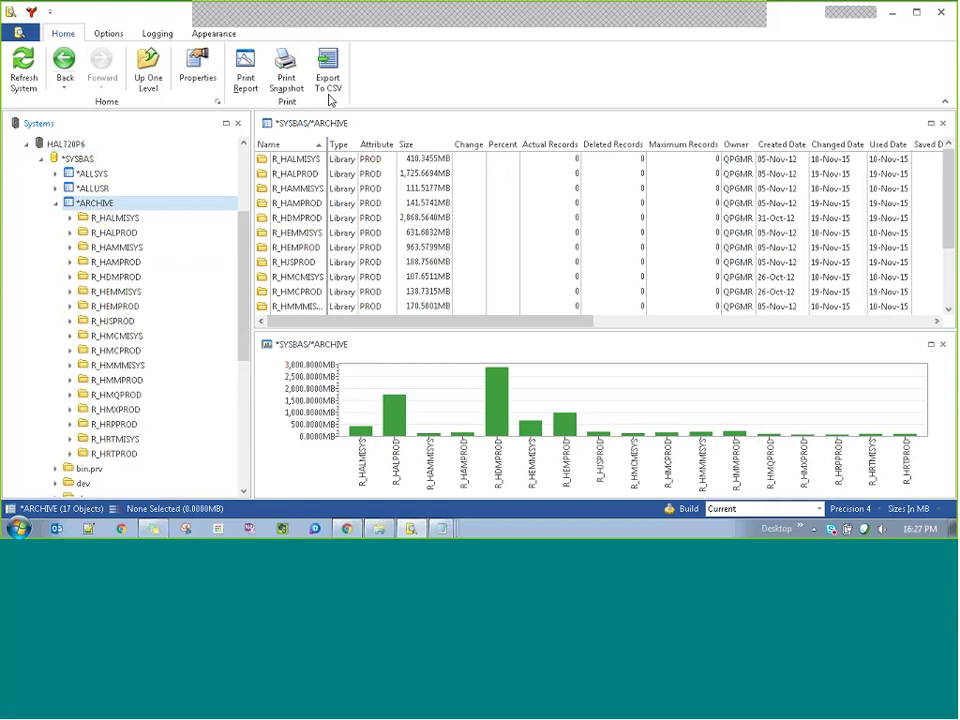
{"action": "left_click", "coordinate": [298, 83]}
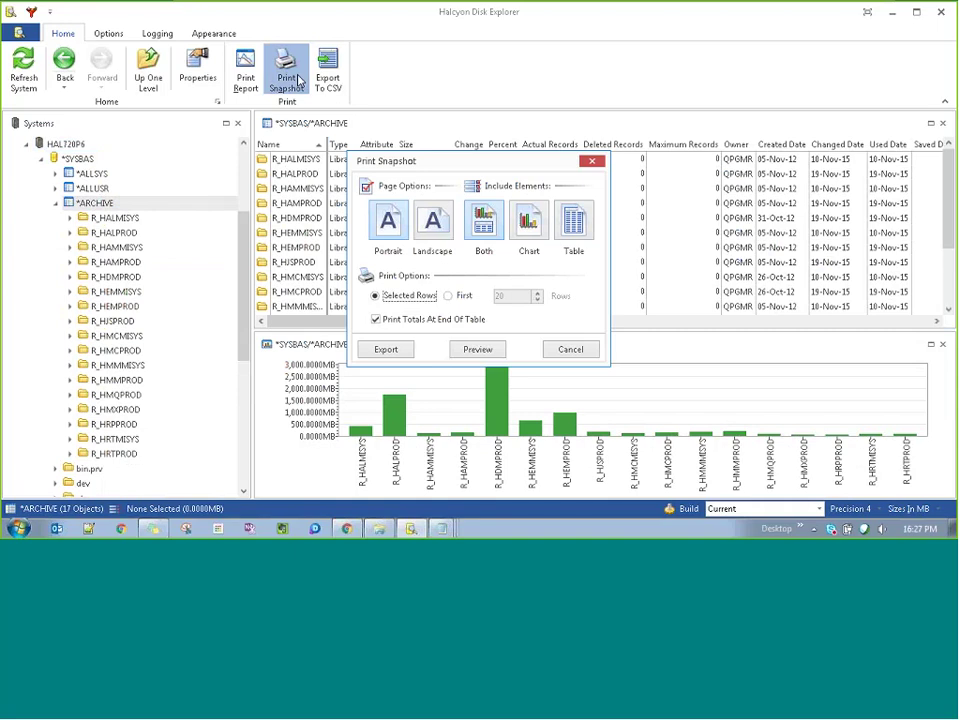
{"action": "left_click", "coordinate": [476, 352]}
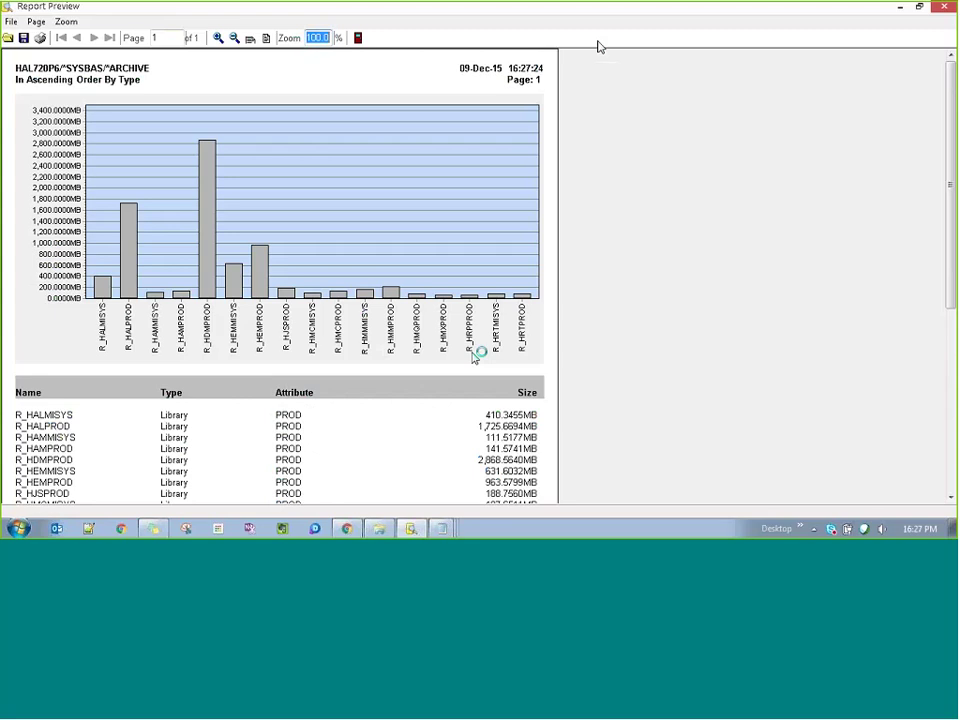
{"action": "left_click", "coordinate": [940, 9]}
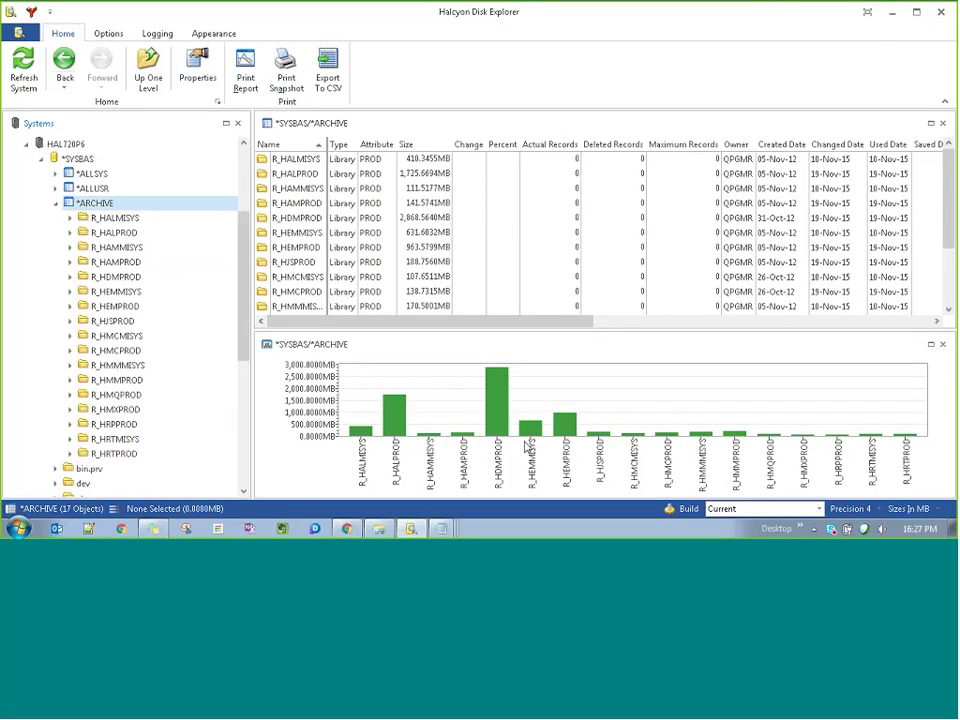
Collapse the *ARCHIVE group and open the QGPL library within QSYS.LIB to list and chart its objects
{"action": "left_click", "coordinate": [56, 203]}
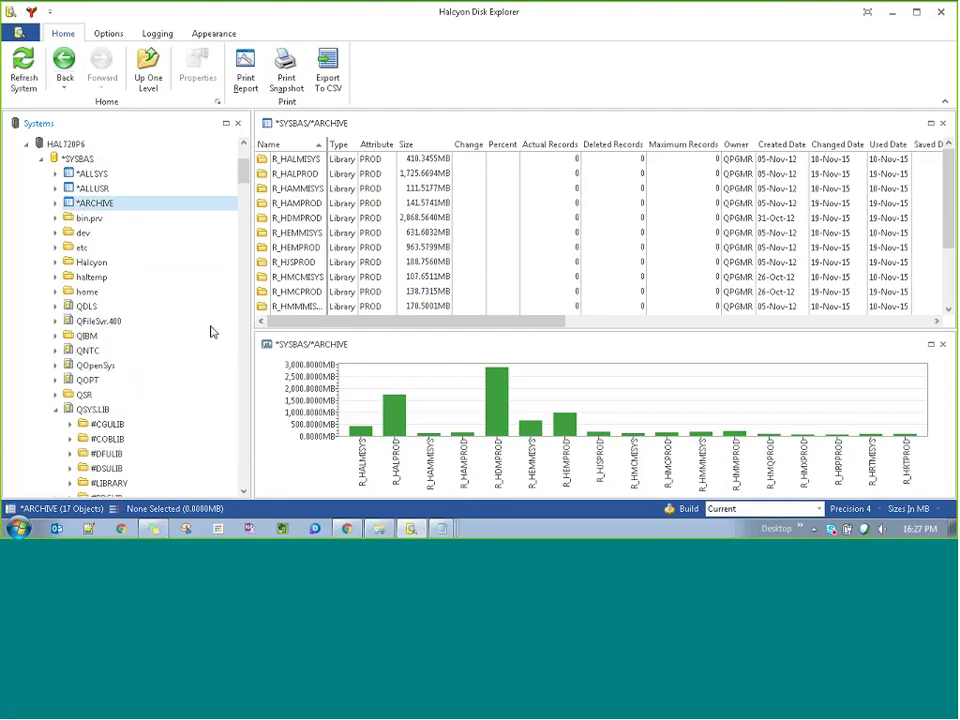
{"action": "scroll", "coordinate": [241, 487], "scroll_direction": "down", "scroll_amount": 5}
{"action": "scroll", "coordinate": [241, 487], "scroll_direction": "down", "scroll_amount": 15}
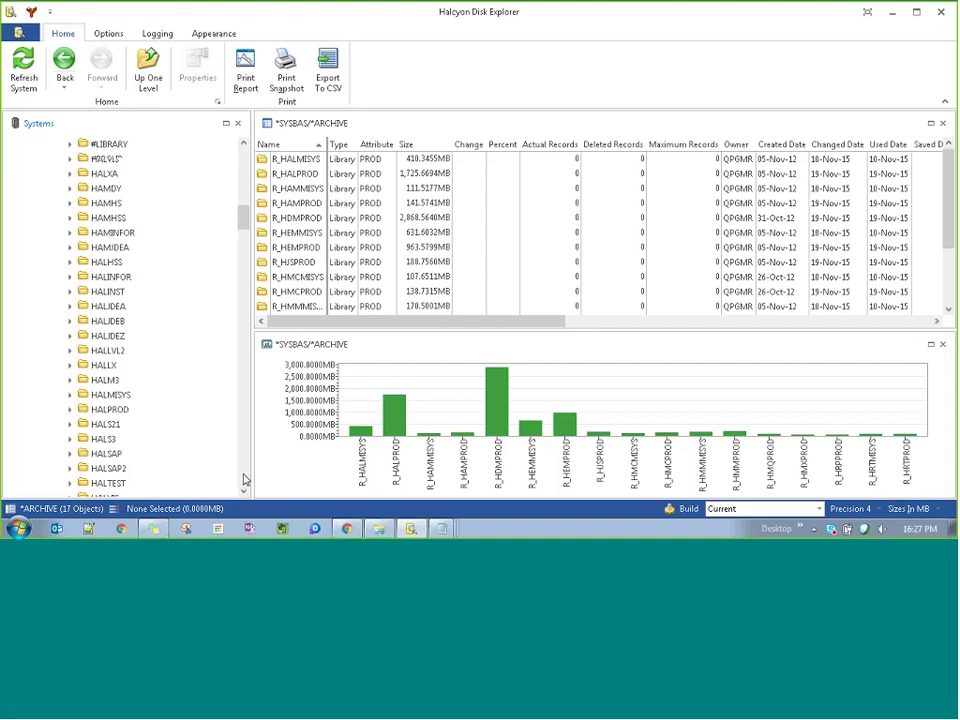
{"action": "scroll", "coordinate": [245, 480], "scroll_direction": "down", "scroll_amount": 5}
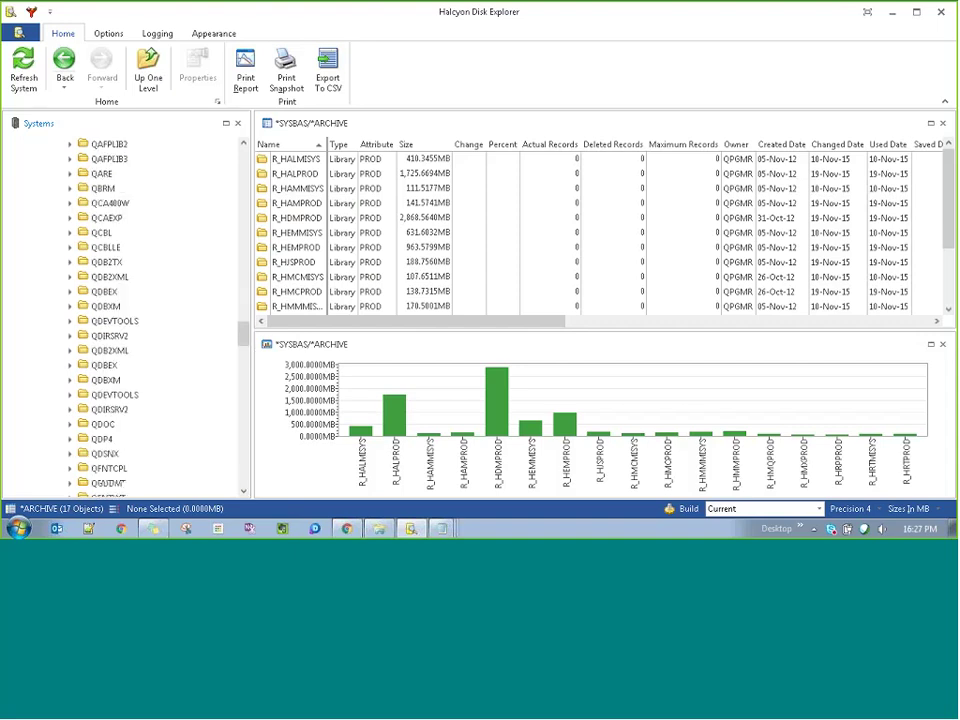
{"action": "scroll", "coordinate": [90, 265], "scroll_direction": "down", "scroll_amount": 6}
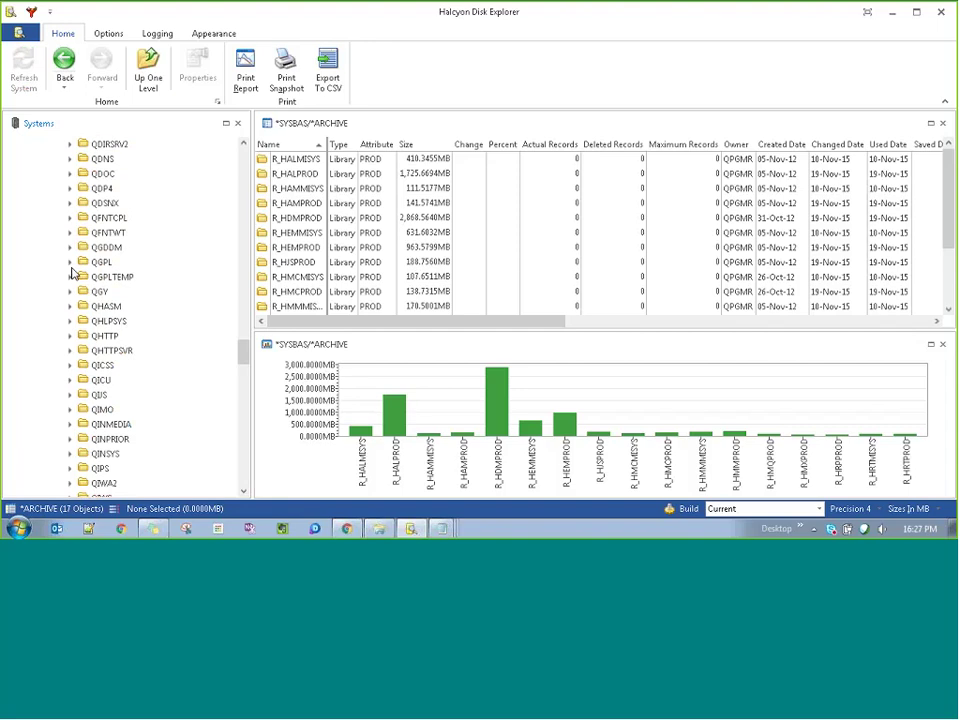
{"action": "left_click", "coordinate": [88, 266]}
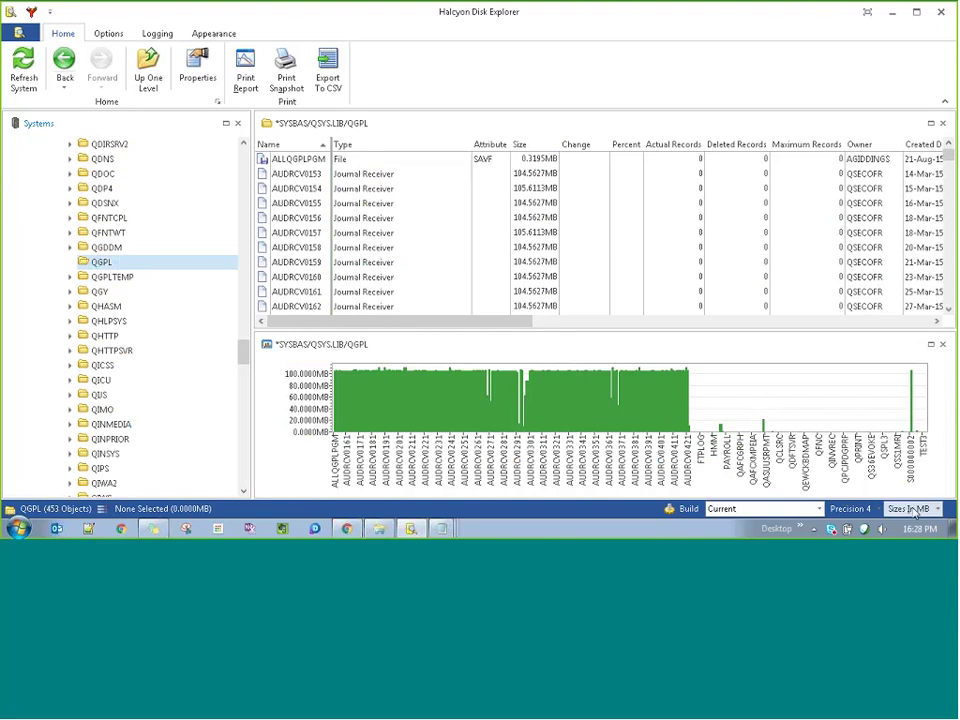
Open the properties of the QGPL library and show its size history
{"action": "left_click", "coordinate": [866, 510]}
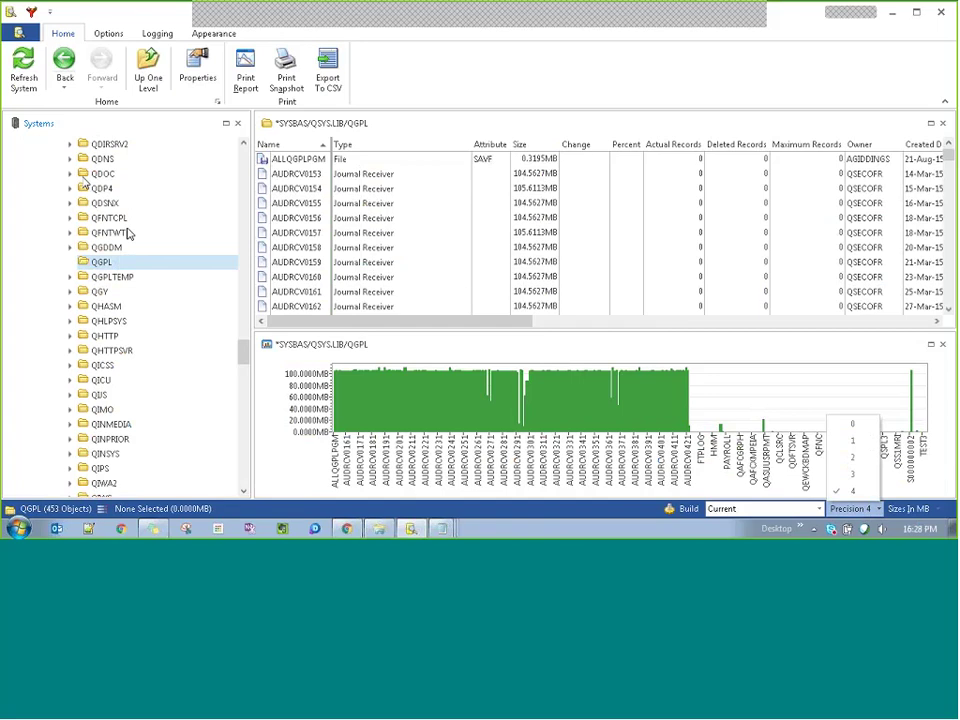
{"action": "left_click", "coordinate": [121, 264]}
{"action": "right_click", "coordinate": [121, 264]}
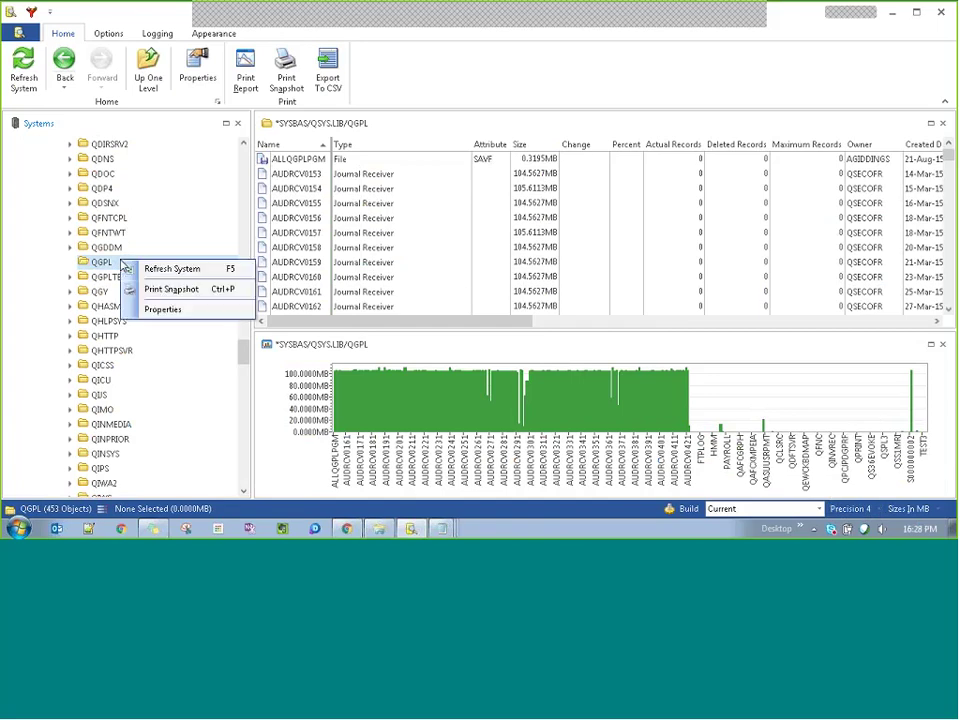
{"action": "left_click", "coordinate": [145, 318]}
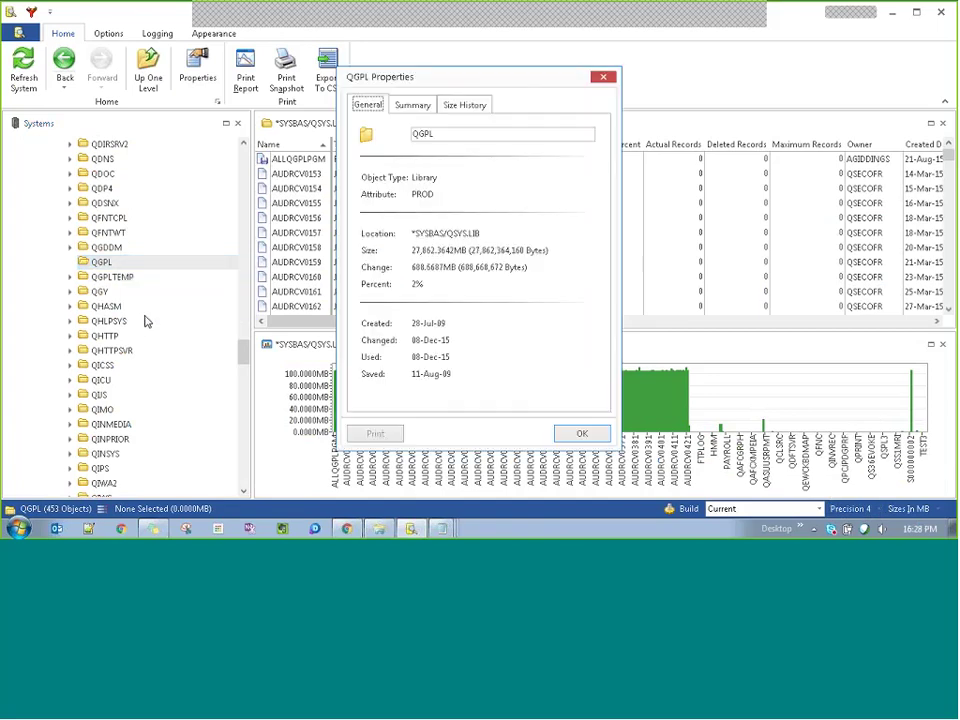
{"action": "left_click", "coordinate": [458, 104]}
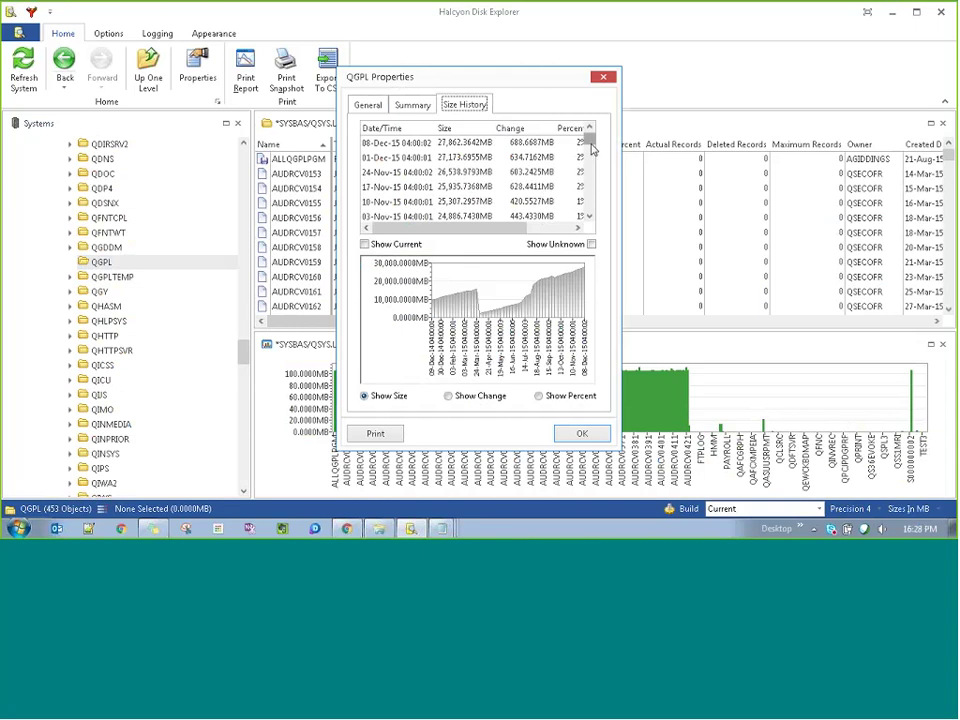
Look through QGPL's dated size history entries, including the change and percent columns, and close the properties
{"action": "left_click_drag", "start_coordinate": [590, 140], "coordinate": [595, 225]}
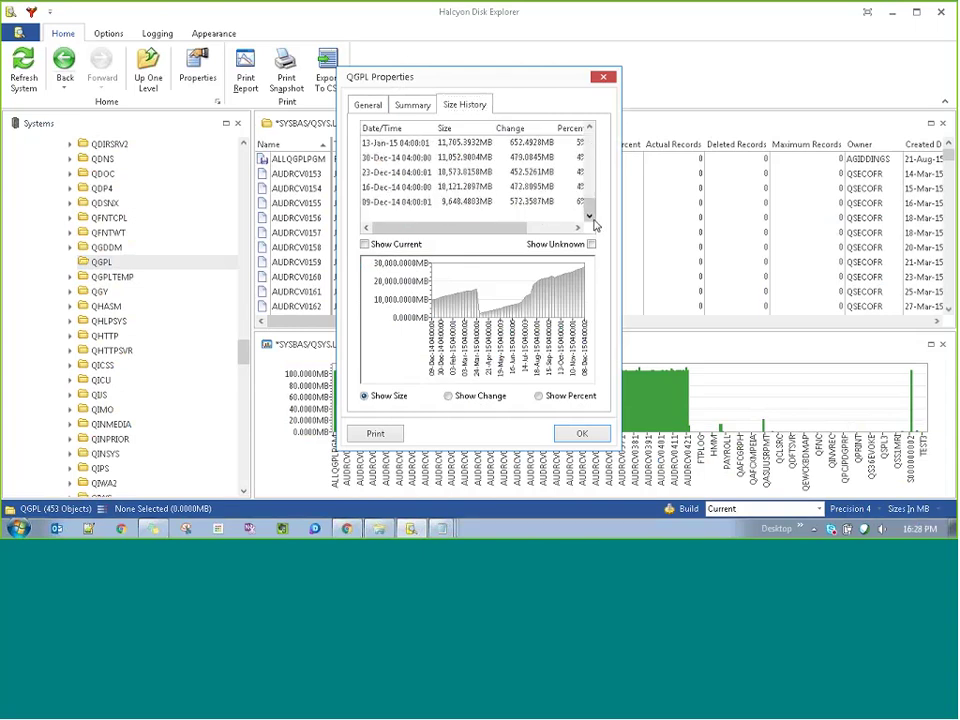
{"action": "left_click", "coordinate": [538, 188]}
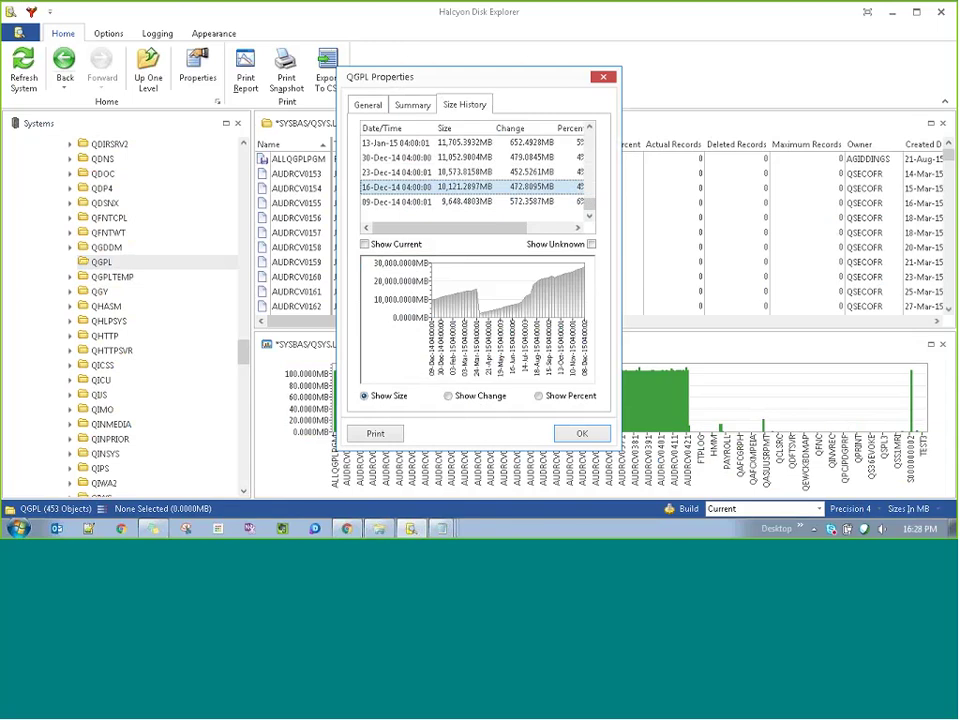
{"action": "left_click", "coordinate": [591, 167]}
{"action": "left_click_drag", "start_coordinate": [520, 235], "coordinate": [546, 232]}
{"action": "left_click_drag", "start_coordinate": [591, 197], "coordinate": [590, 146]}
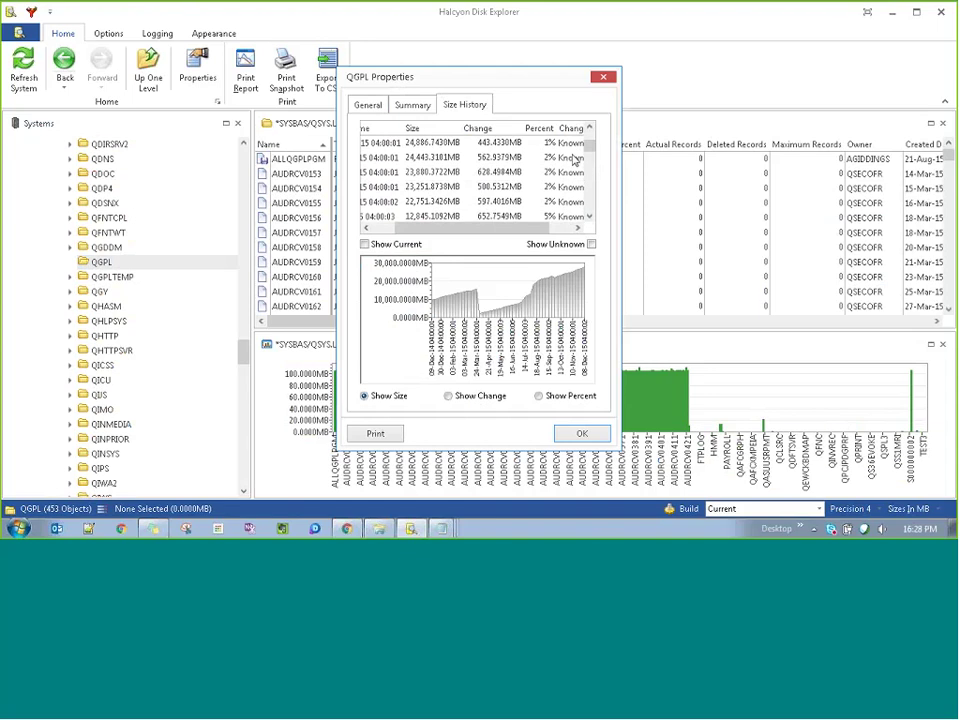
{"action": "left_click_drag", "start_coordinate": [515, 229], "coordinate": [435, 240]}
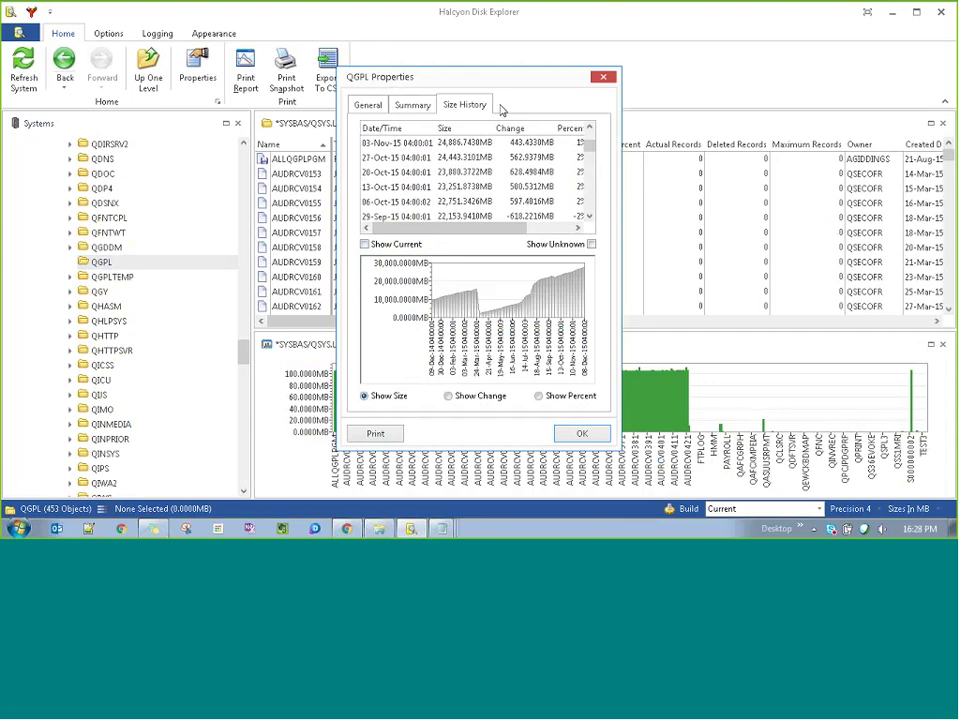
{"action": "left_click", "coordinate": [603, 78]}
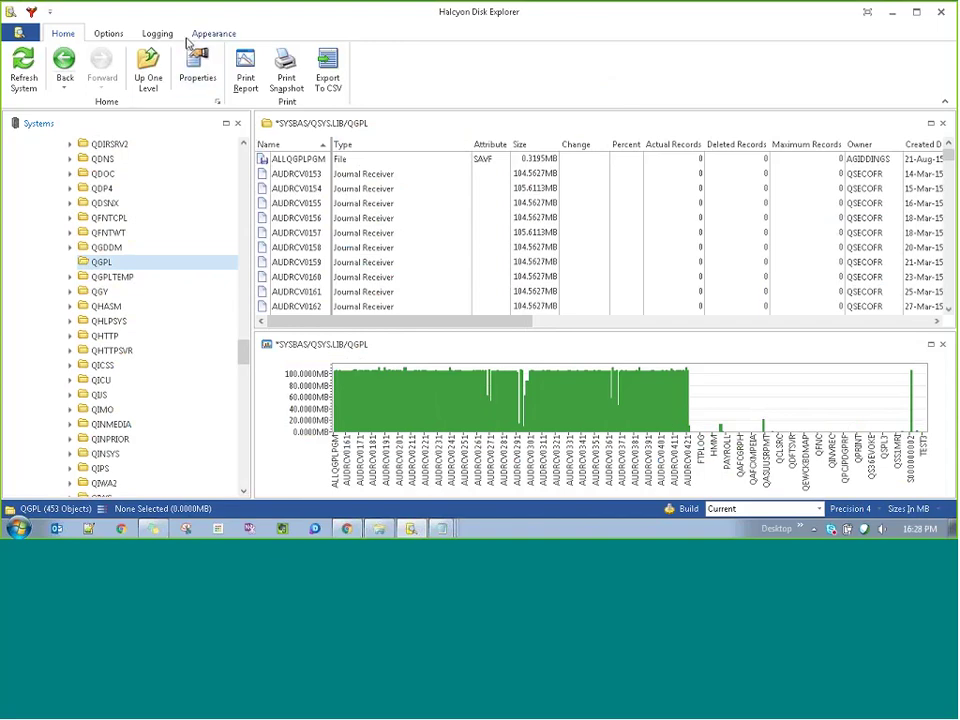
Apply the Large Objects filter to the disk data
{"action": "left_click", "coordinate": [213, 33]}
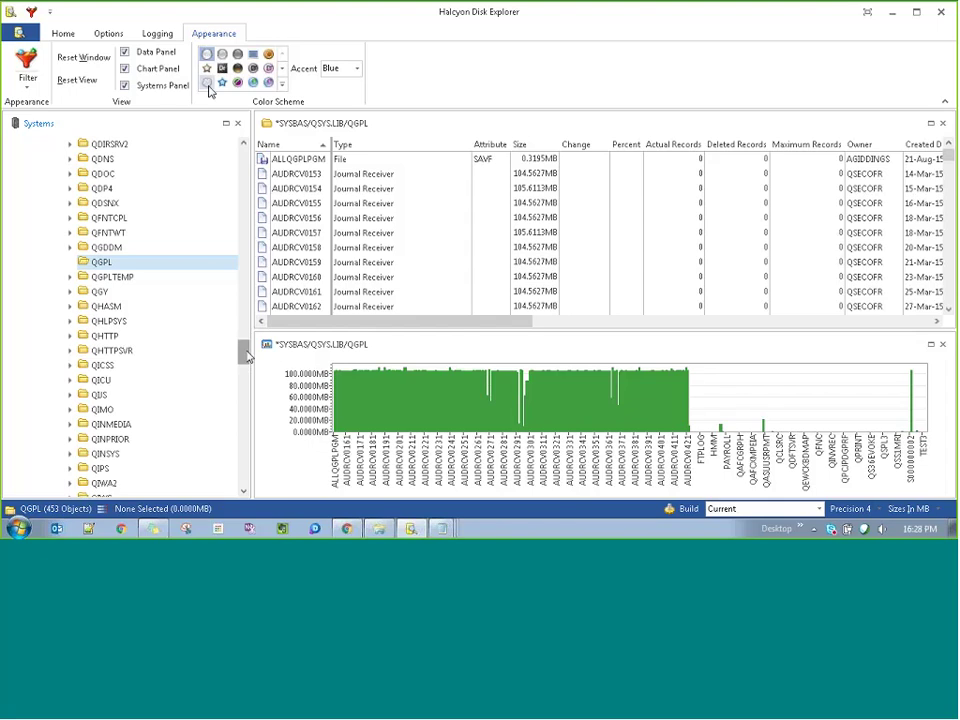
{"action": "left_click", "coordinate": [30, 82]}
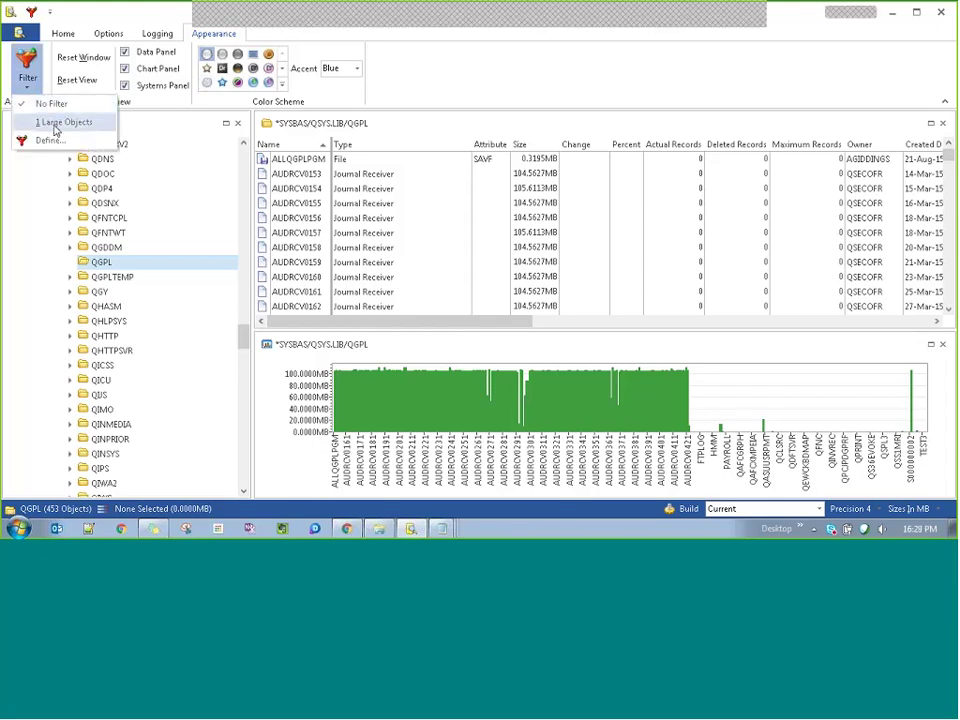
{"action": "left_click", "coordinate": [45, 123]}
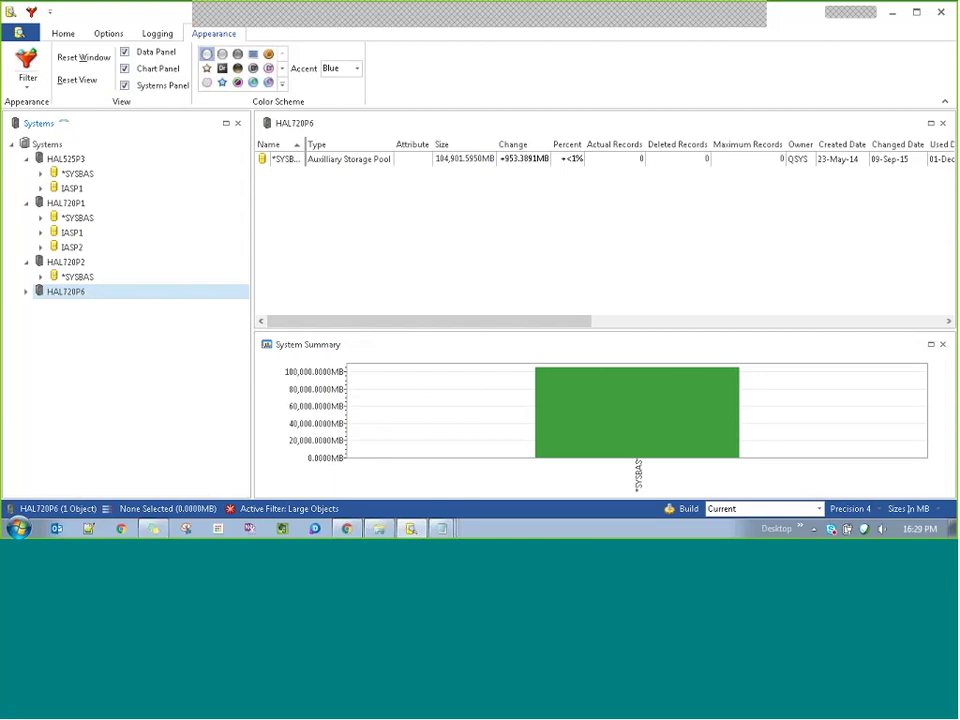
Open the Large Objects filter definition and review its details, size ranges and date selection, accepting it as it is
{"action": "left_click", "coordinate": [27, 82]}
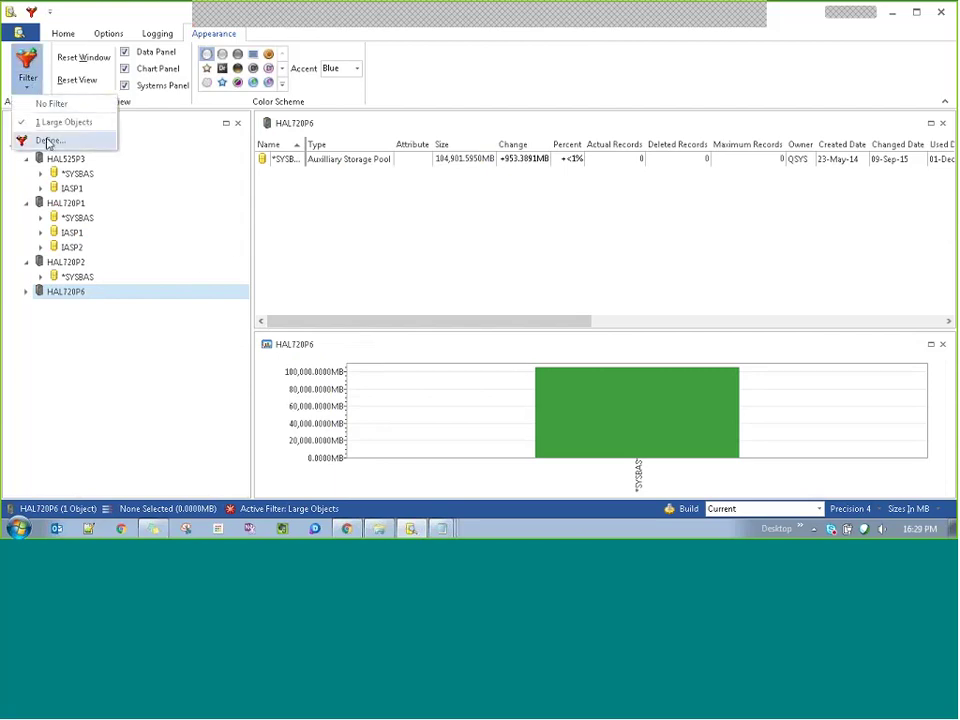
{"action": "left_click", "coordinate": [47, 142]}
{"action": "left_click", "coordinate": [518, 208]}
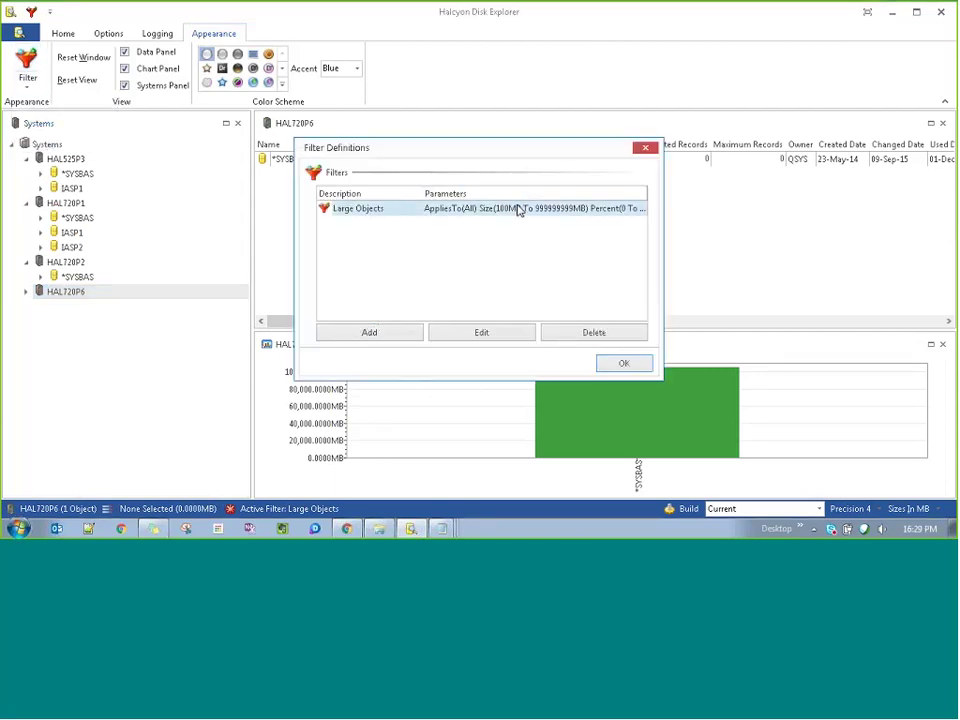
{"action": "left_click", "coordinate": [497, 332]}
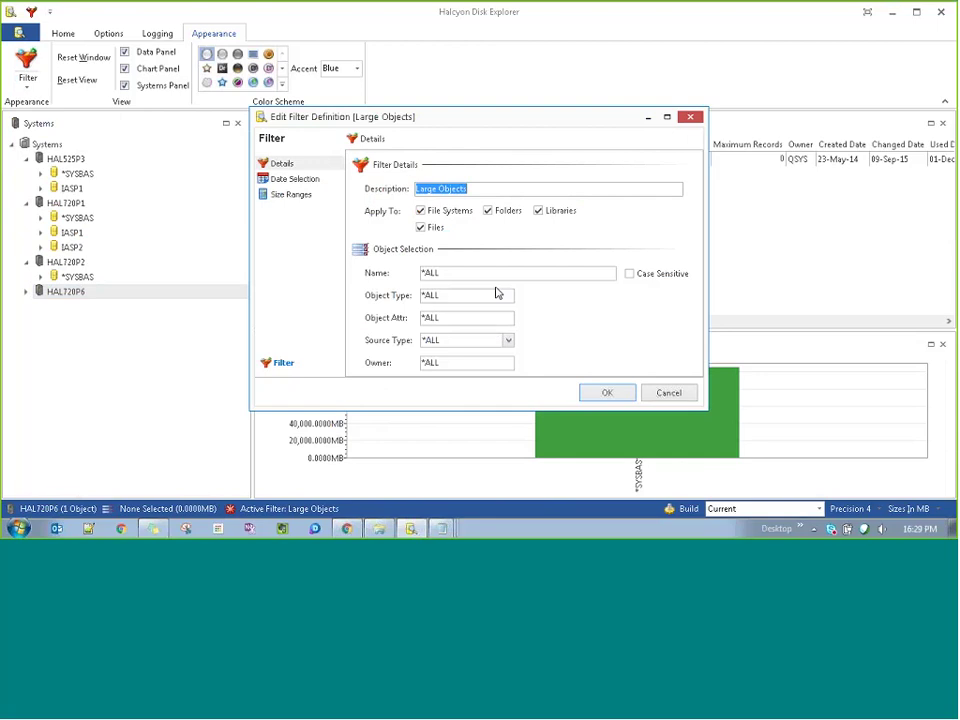
{"action": "left_click", "coordinate": [294, 197]}
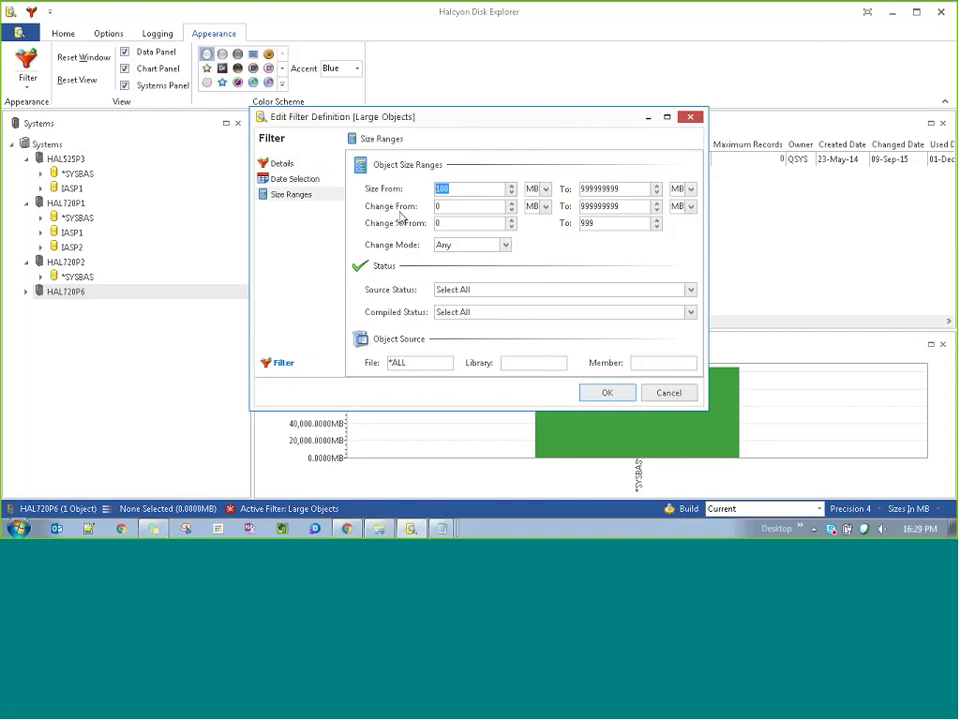
{"action": "left_click", "coordinate": [309, 181]}
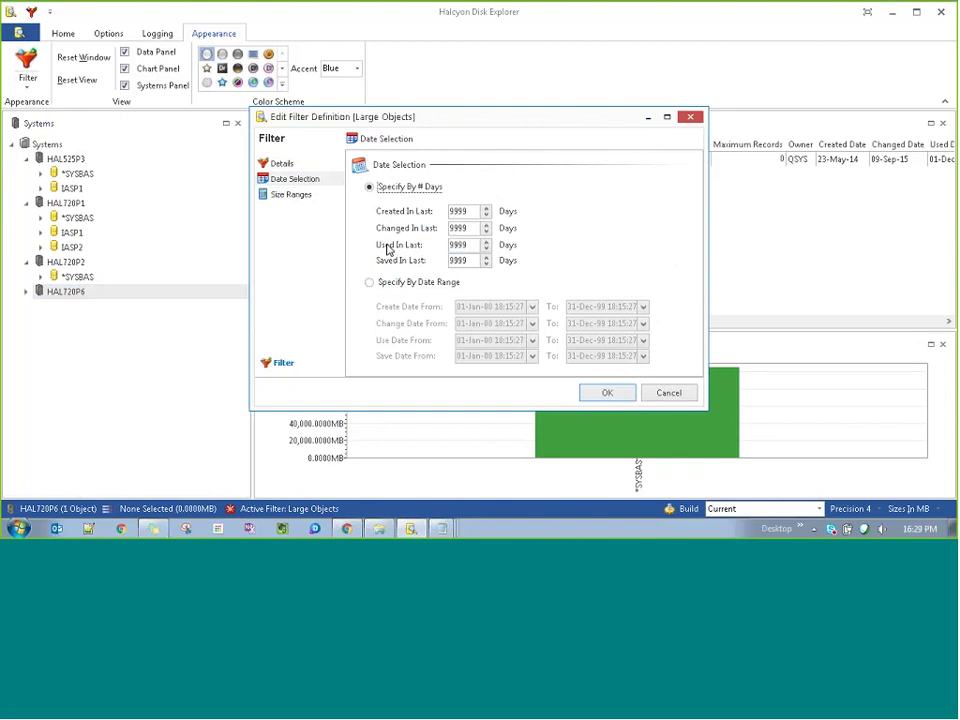
{"action": "left_click", "coordinate": [607, 392]}
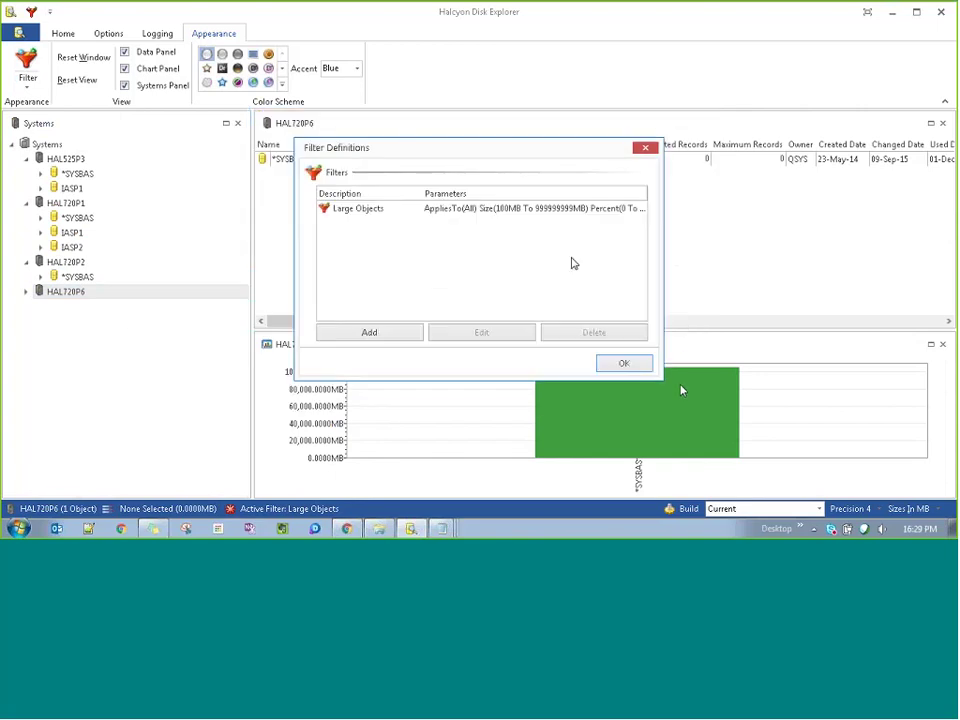
{"action": "left_click", "coordinate": [624, 364]}
Reapply the Large Objects filter and expand HAL720P6 through *SYSBAS to the libraries in QSYS.LIB
{"action": "left_click", "coordinate": [27, 72]}
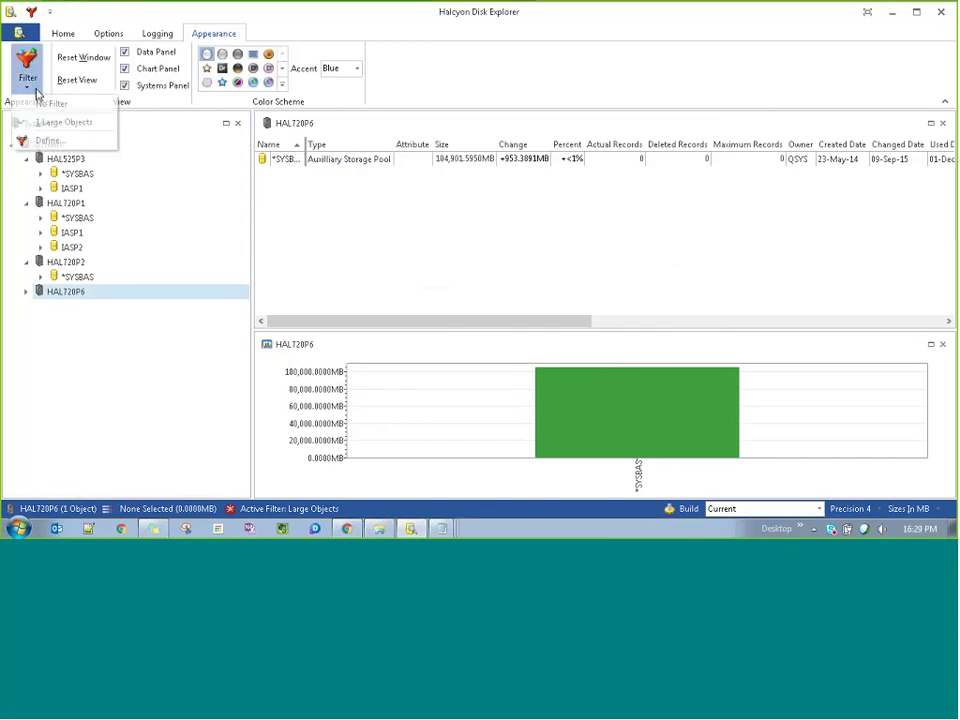
{"action": "left_click", "coordinate": [56, 122]}
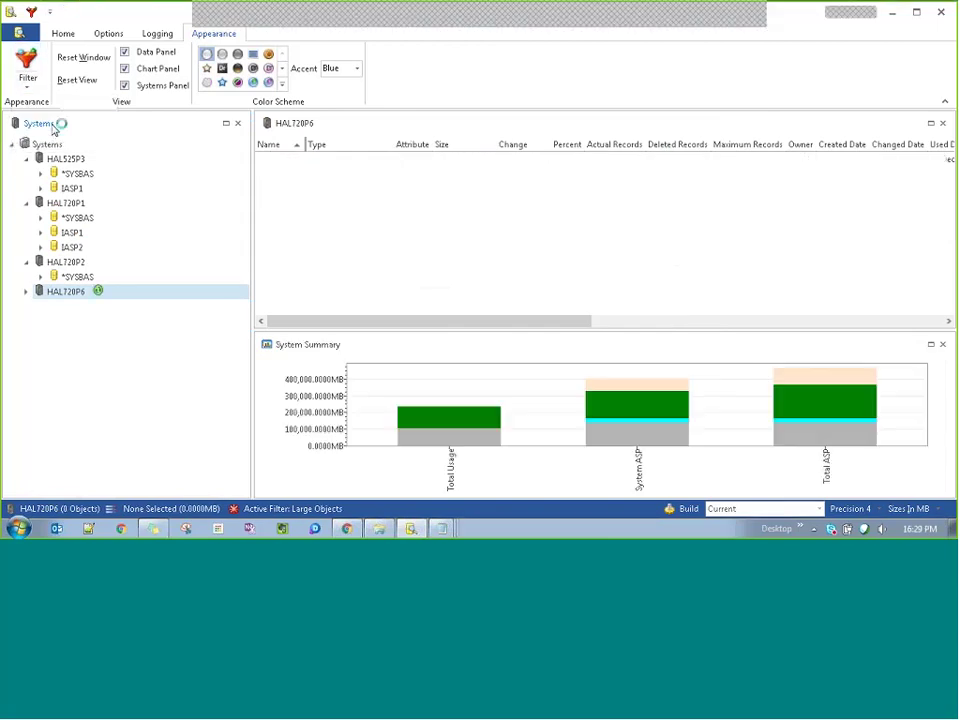
{"action": "left_click", "coordinate": [26, 292]}
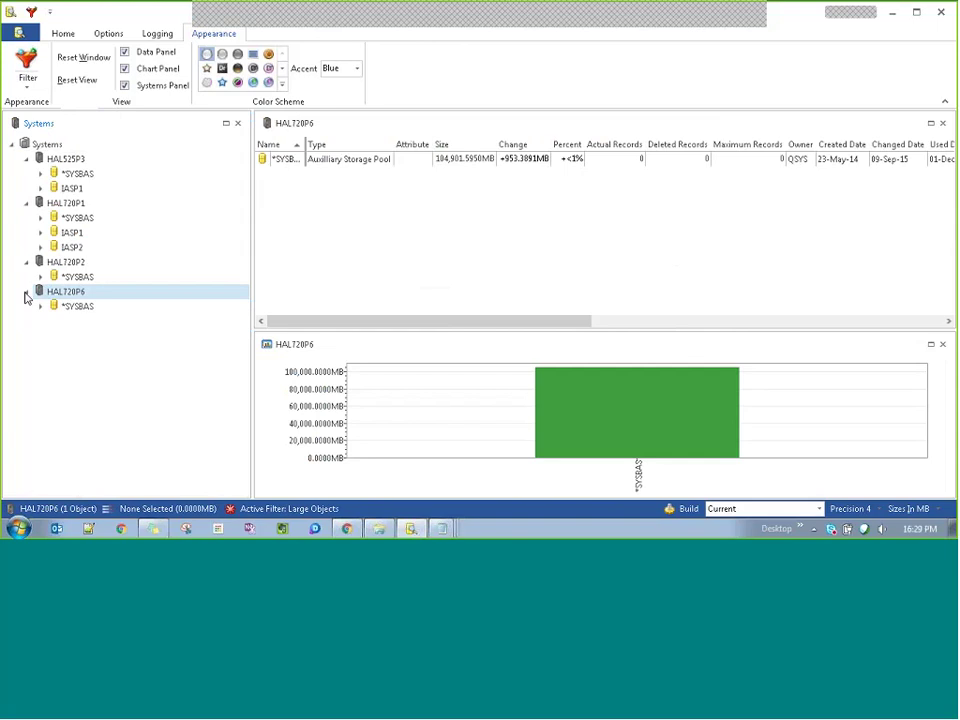
{"action": "left_click", "coordinate": [40, 306]}
{"action": "scroll", "coordinate": [69, 350], "scroll_direction": "down", "scroll_amount": 3}
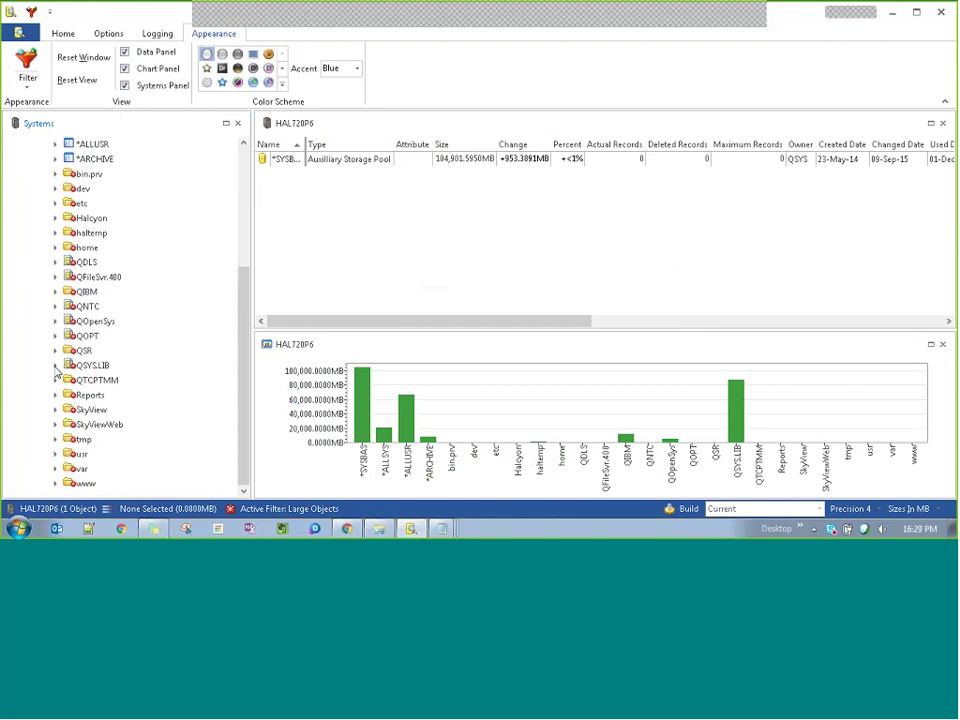
{"action": "left_click", "coordinate": [56, 366]}
List the filtered objects of the QGPL library and chart the journal receiver AUDRCV0154
{"action": "scroll", "coordinate": [161, 401], "scroll_direction": "down", "scroll_amount": 3}
{"action": "scroll", "coordinate": [161, 405], "scroll_direction": "down", "scroll_amount": 15}
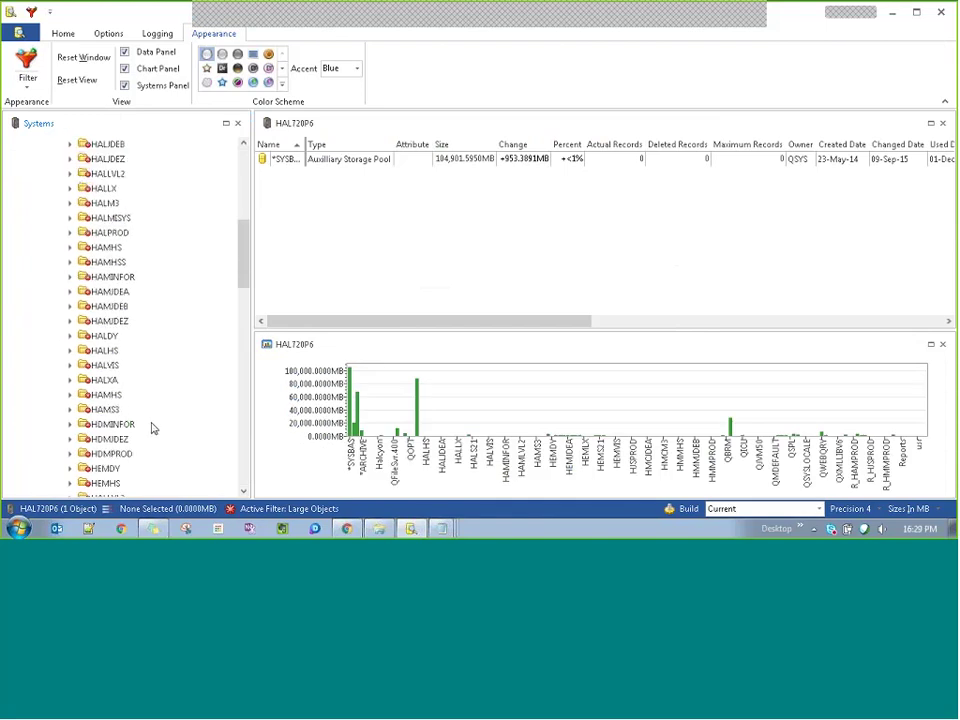
{"action": "scroll", "coordinate": [180, 431], "scroll_direction": "down", "scroll_amount": 5}
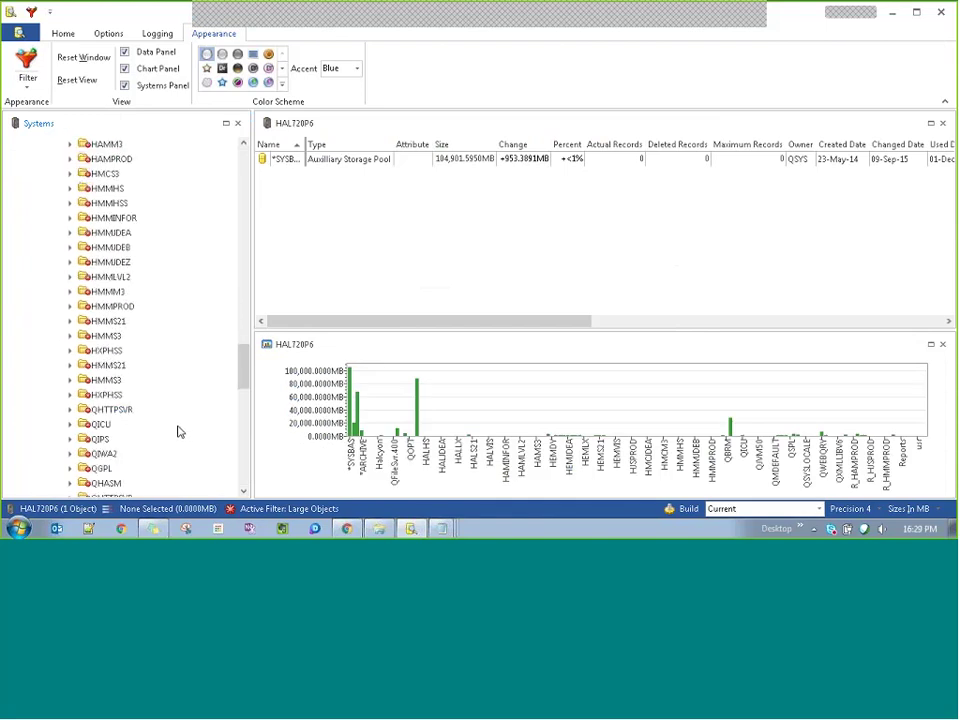
{"action": "left_click", "coordinate": [84, 384]}
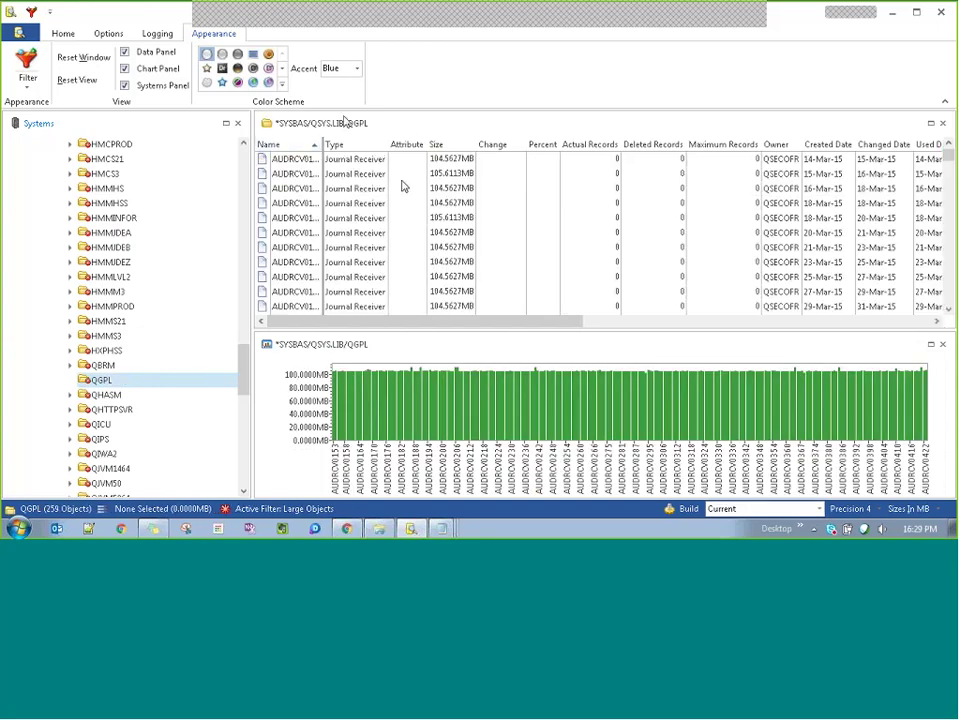
{"action": "left_click", "coordinate": [471, 178]}
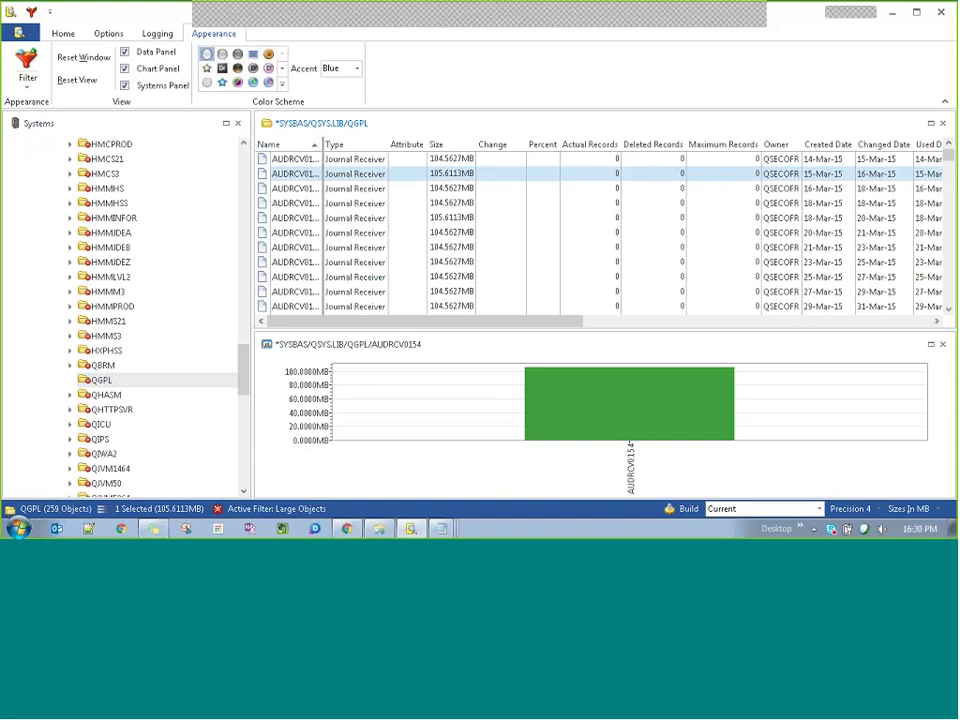
Preview the Library Overview report (OVERVIEWL) for HAL720P6, enlarge it to the page width and close the preview
{"action": "left_click", "coordinate": [66, 33]}
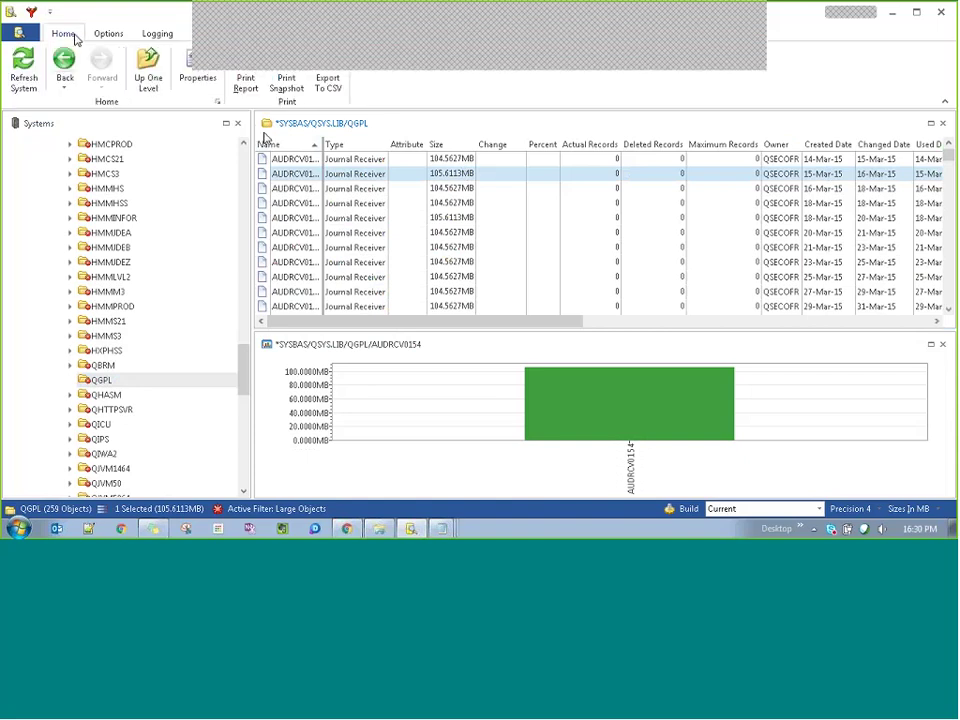
{"action": "left_click", "coordinate": [247, 88]}
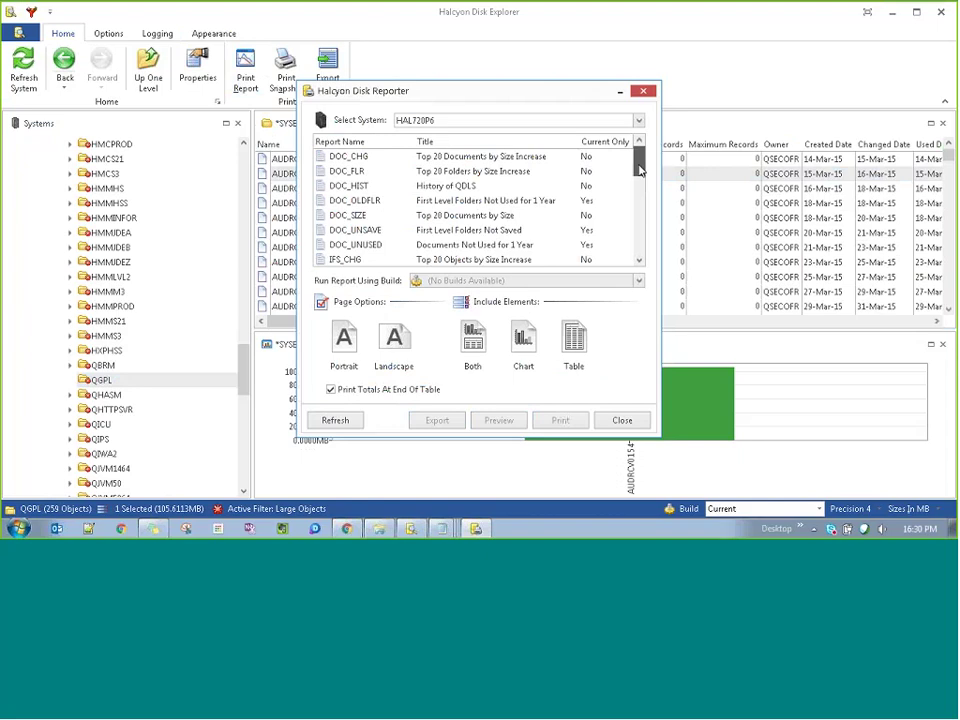
{"action": "left_click_drag", "start_coordinate": [641, 165], "coordinate": [641, 210]}
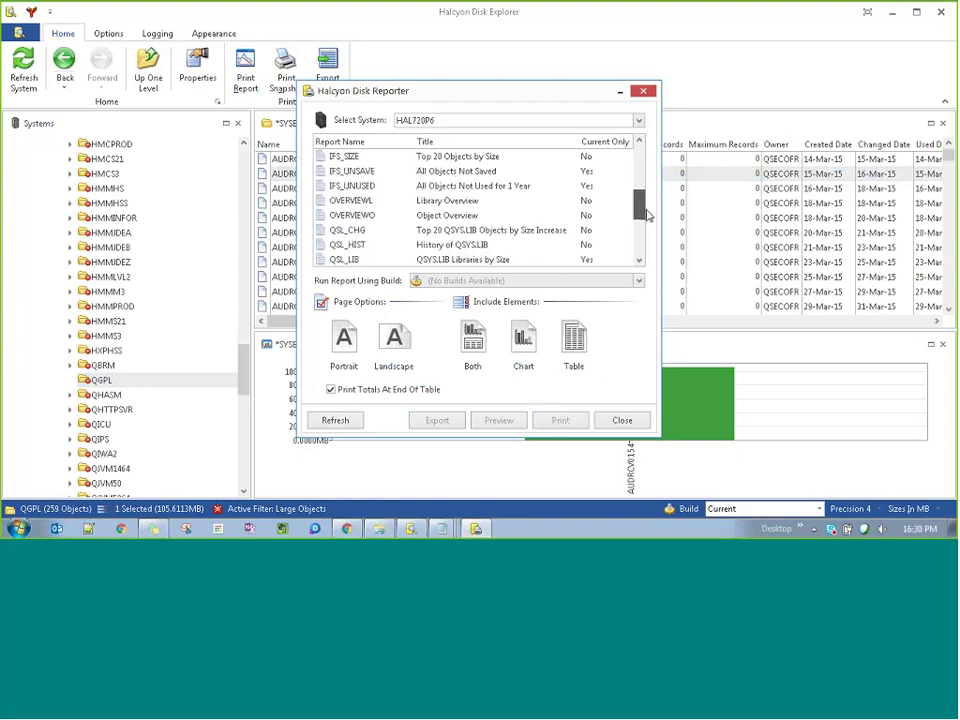
{"action": "left_click", "coordinate": [430, 205]}
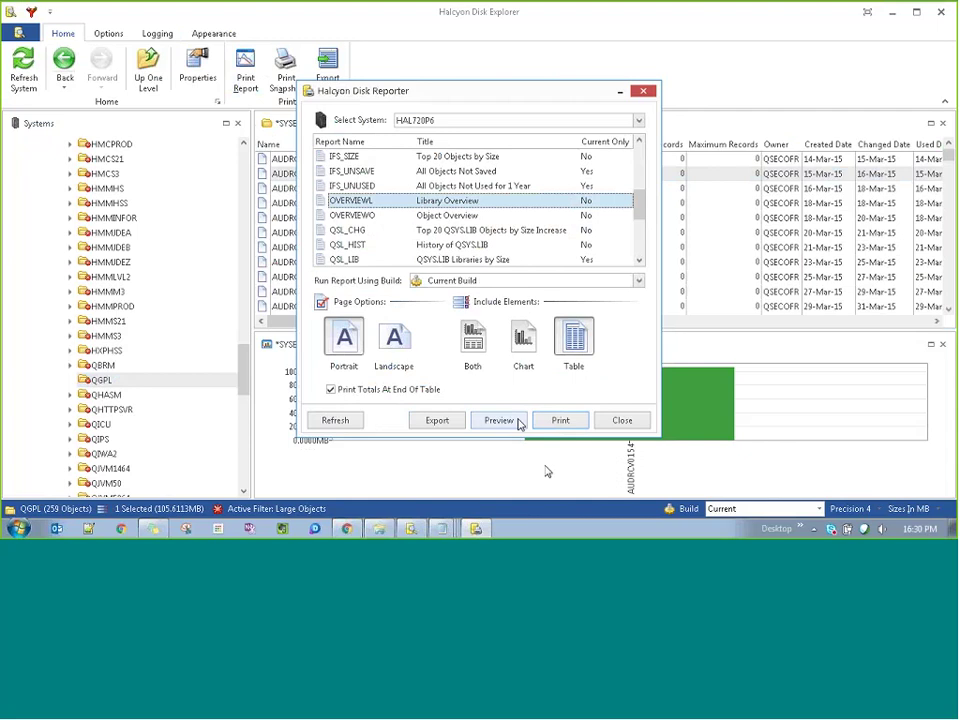
{"action": "left_click", "coordinate": [509, 421]}
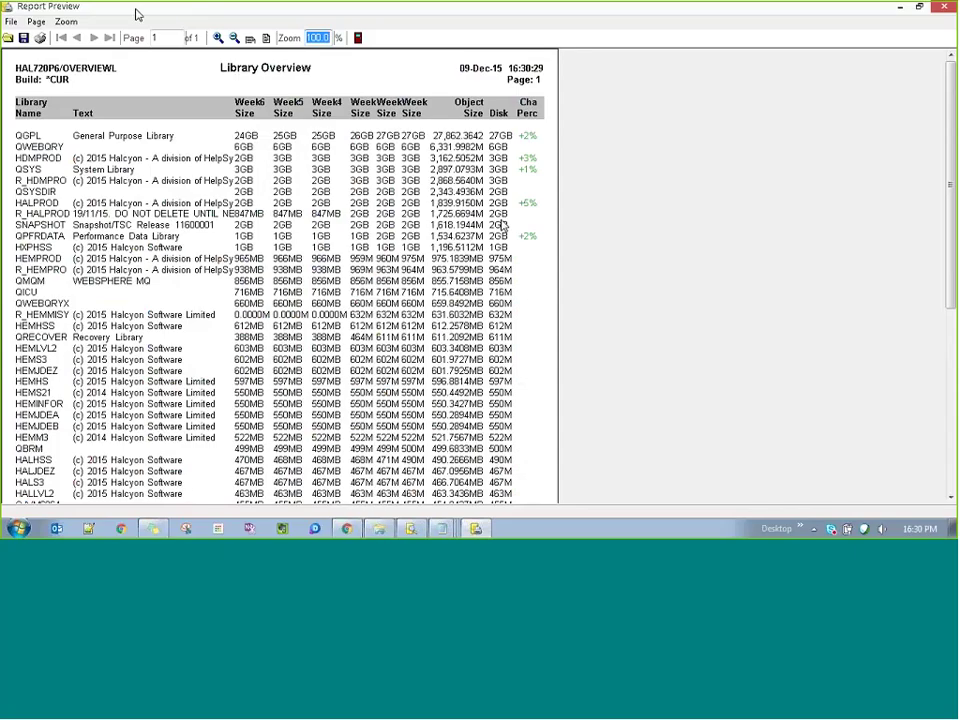
{"action": "left_click", "coordinate": [265, 39]}
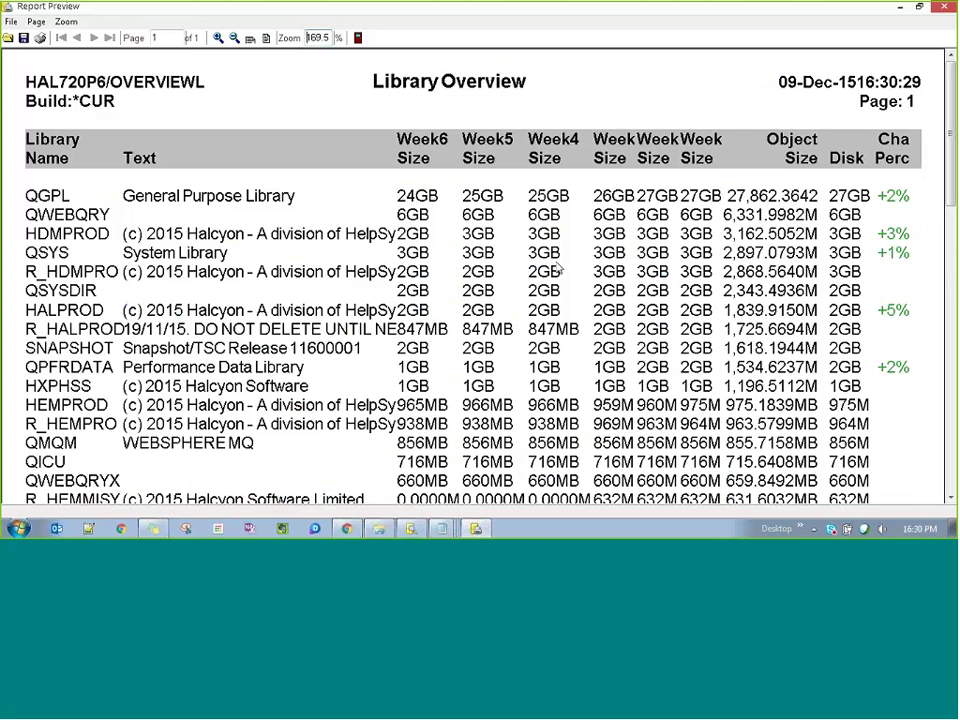
{"action": "left_click", "coordinate": [942, 8]}
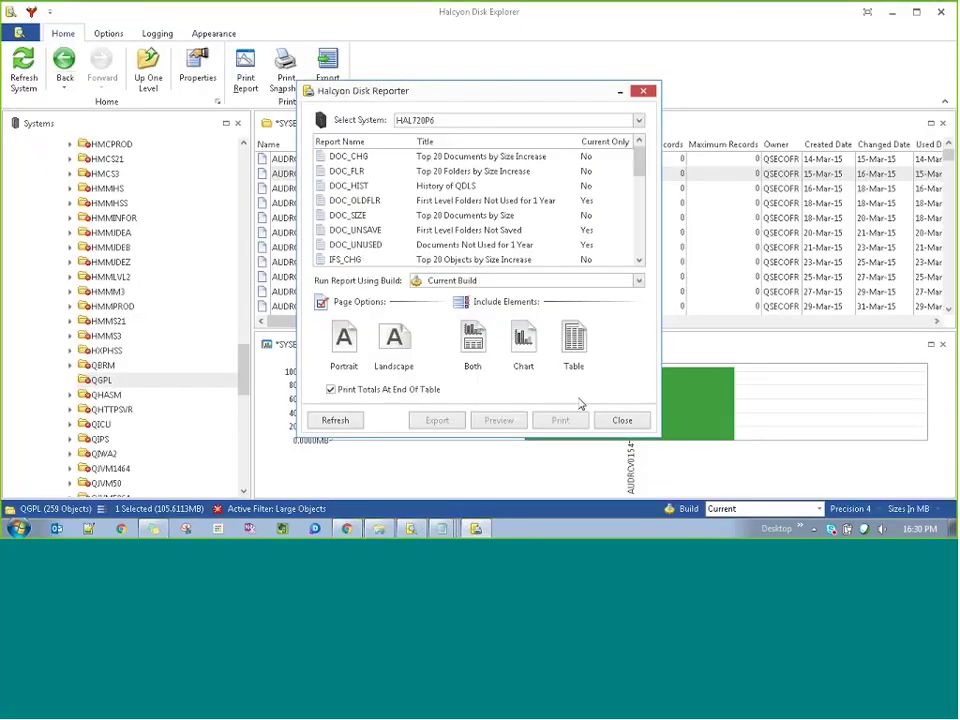